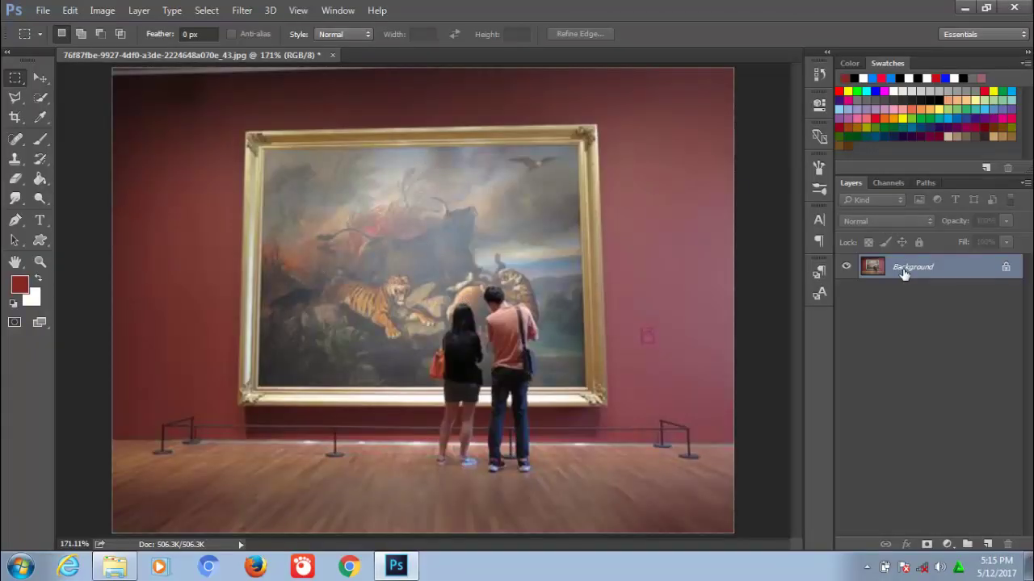
Step: Duplicate the Background layer twice, hide Background copy 2, and select Background copy
right_click(903, 274)
left_click(903, 305)
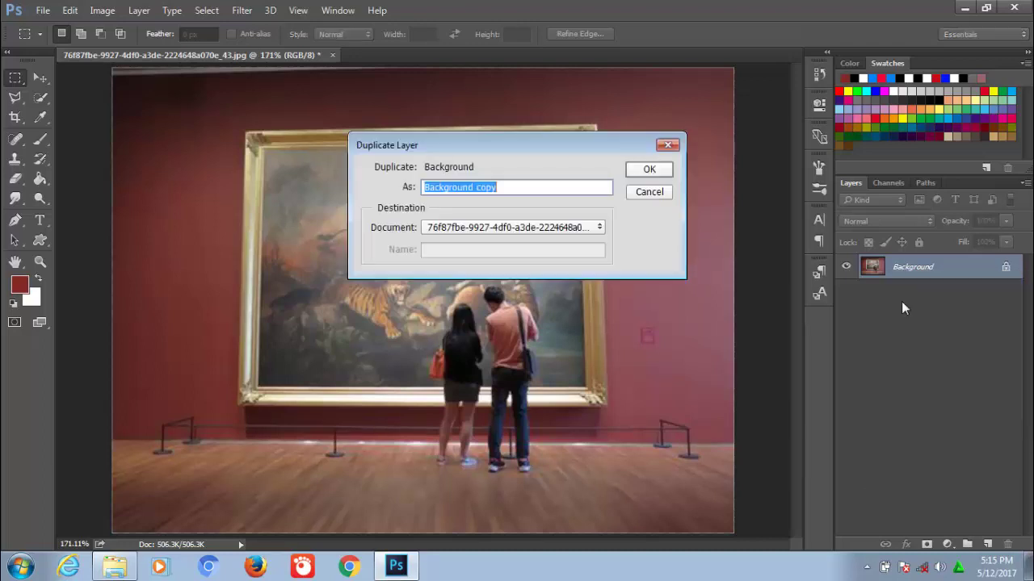
left_click(657, 169)
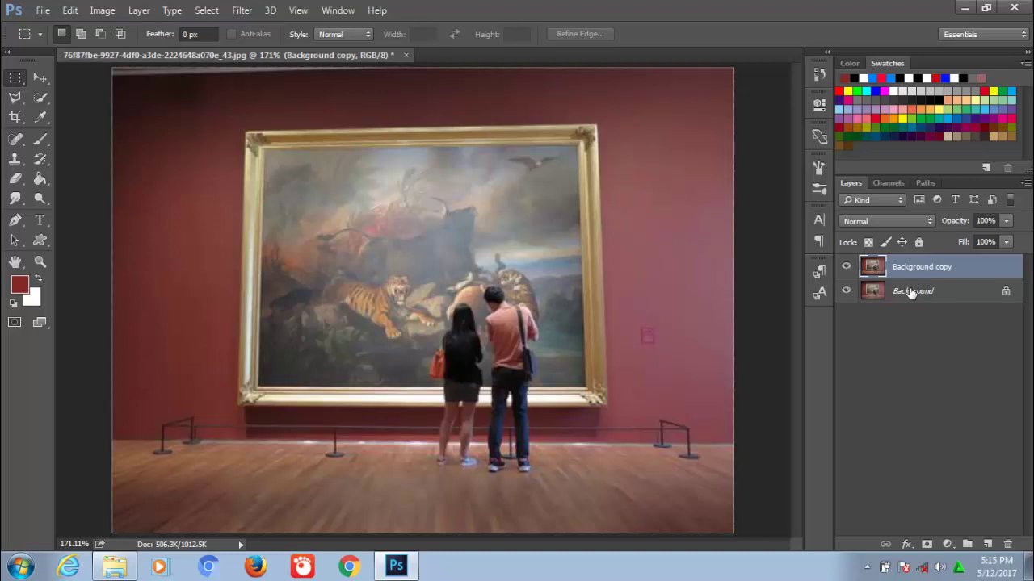
key("ctrl+j")
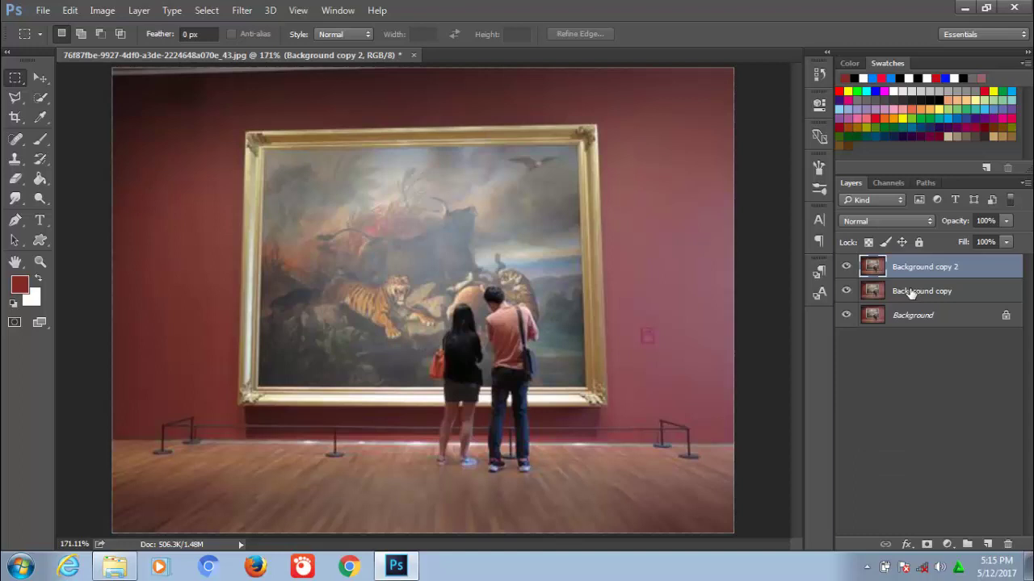
left_click(910, 292)
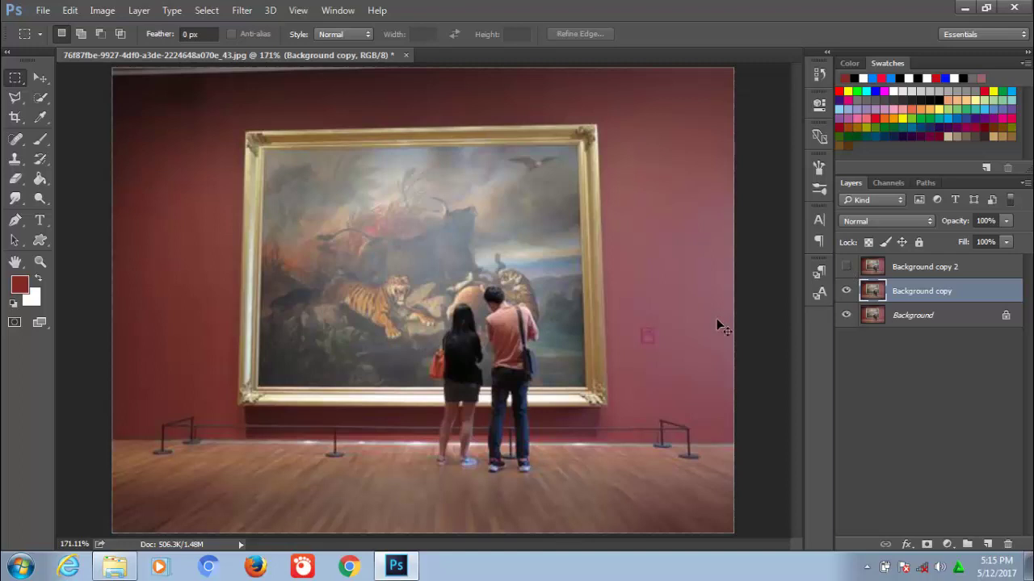
Step: Scale Background copy proportionally to about 51.67% and move it up into the gold frame
key("ctrl+t")
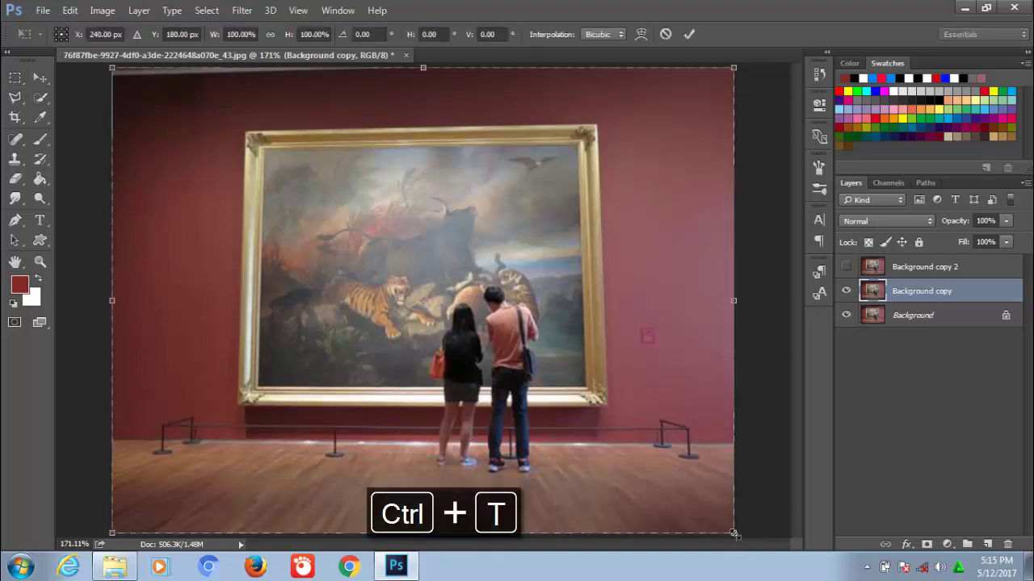
key("shift+alt")
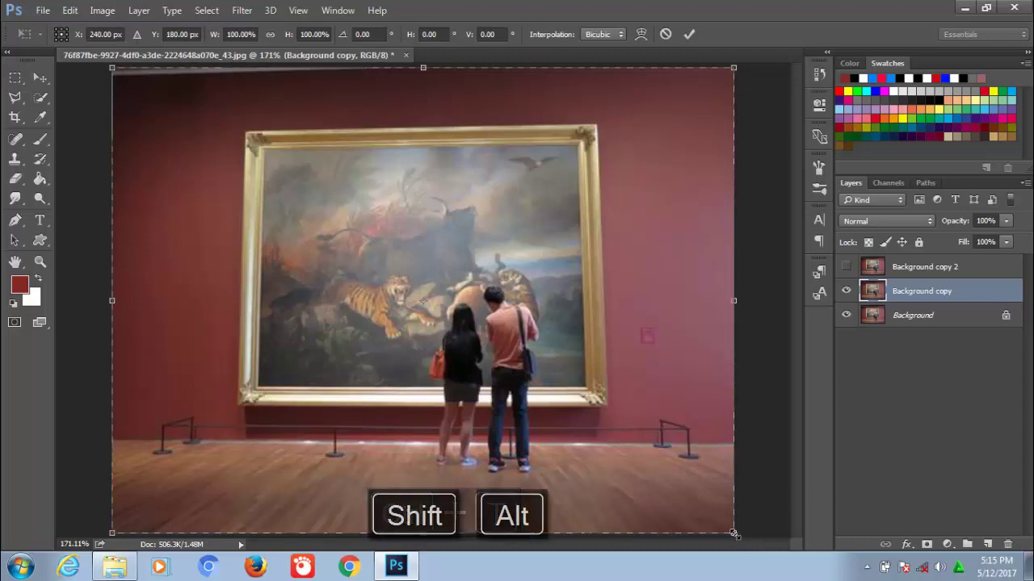
mouse_move(732, 533)
left_mouse_down()
mouse_move(673, 450)
mouse_move(634, 428)
mouse_move(623, 369)
left_mouse_up()
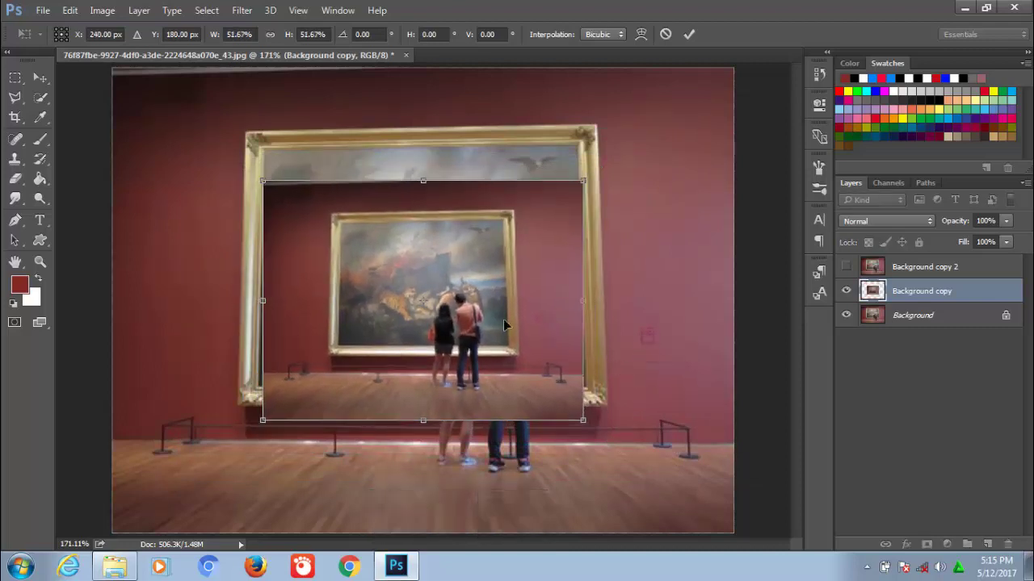
left_click_drag(476, 296, 474, 275)
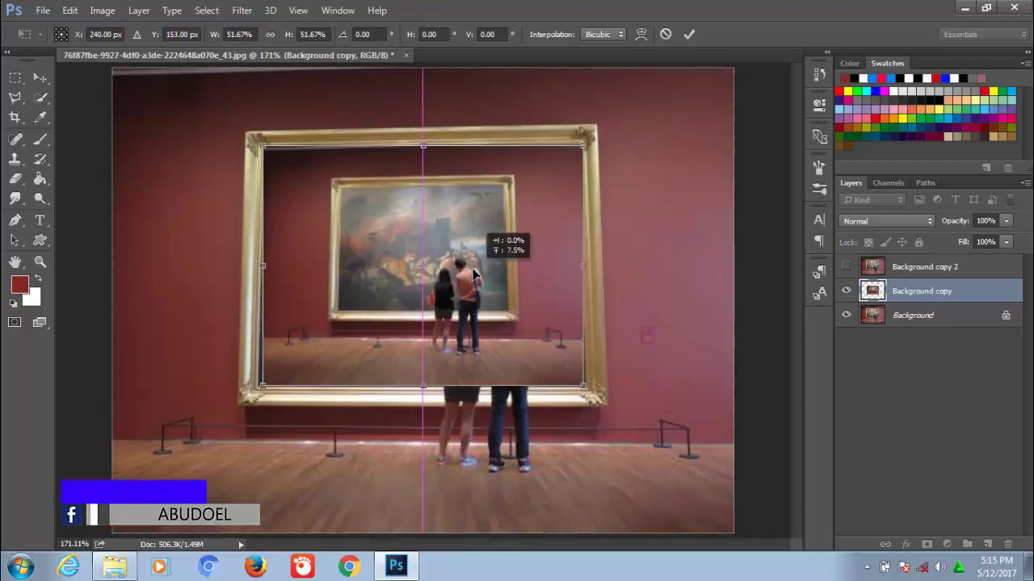
left_click_drag(474, 275, 474, 275)
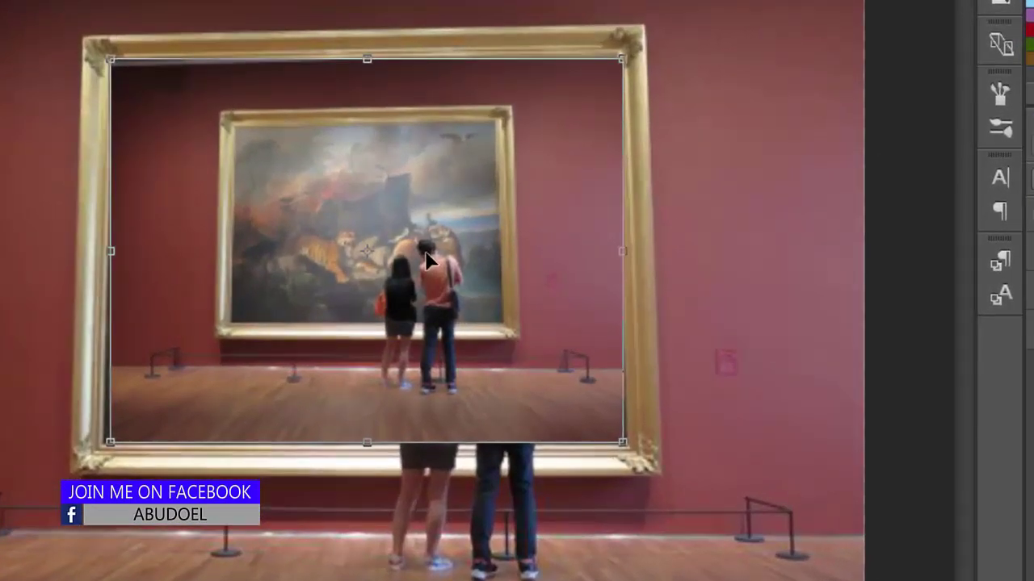
Step: Skew Background copy's four corners onto the frame opening, giving 52.76% width and 1.27° skew
right_click(431, 257)
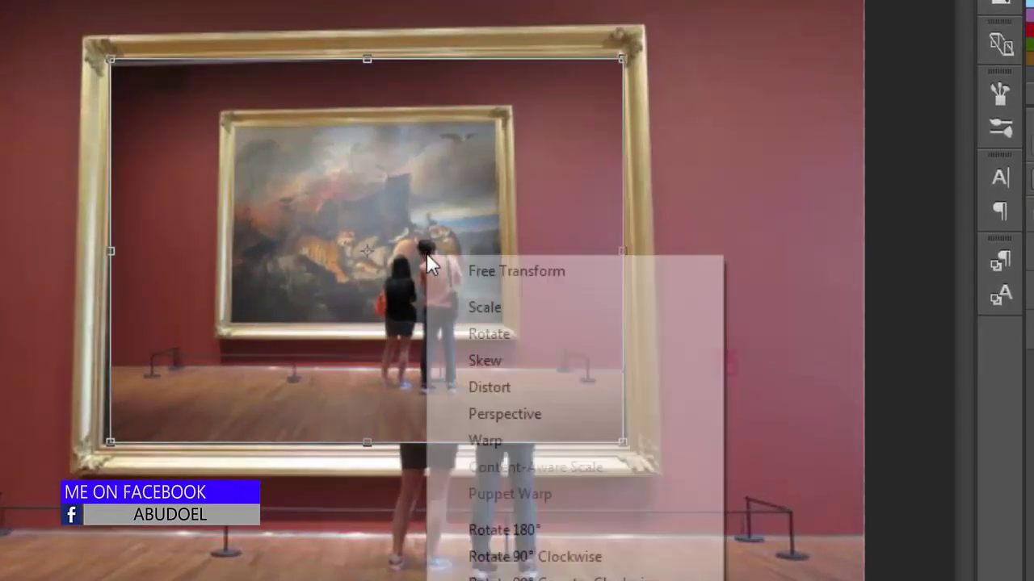
left_click(509, 361)
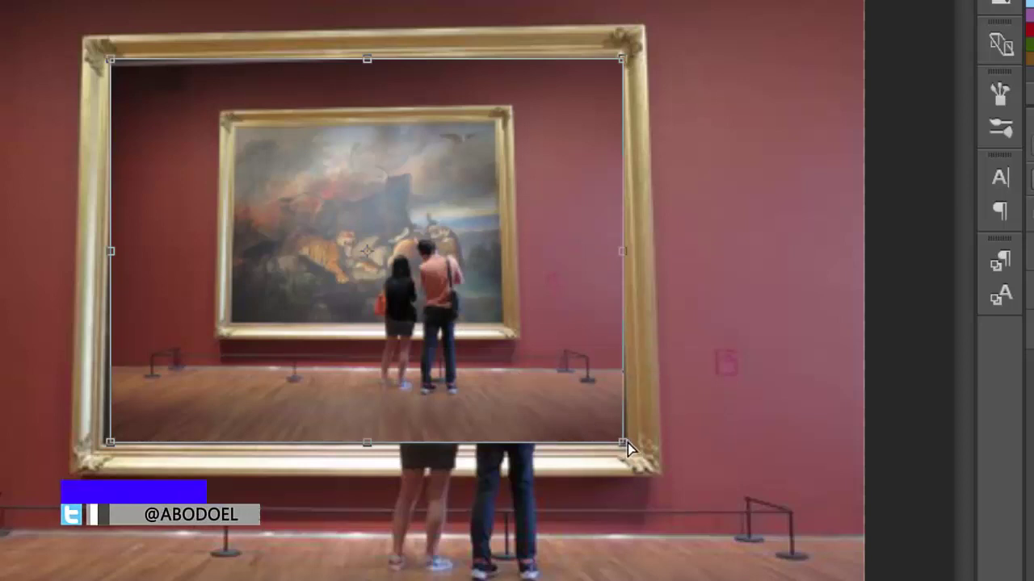
left_click_drag(628, 449, 628, 457)
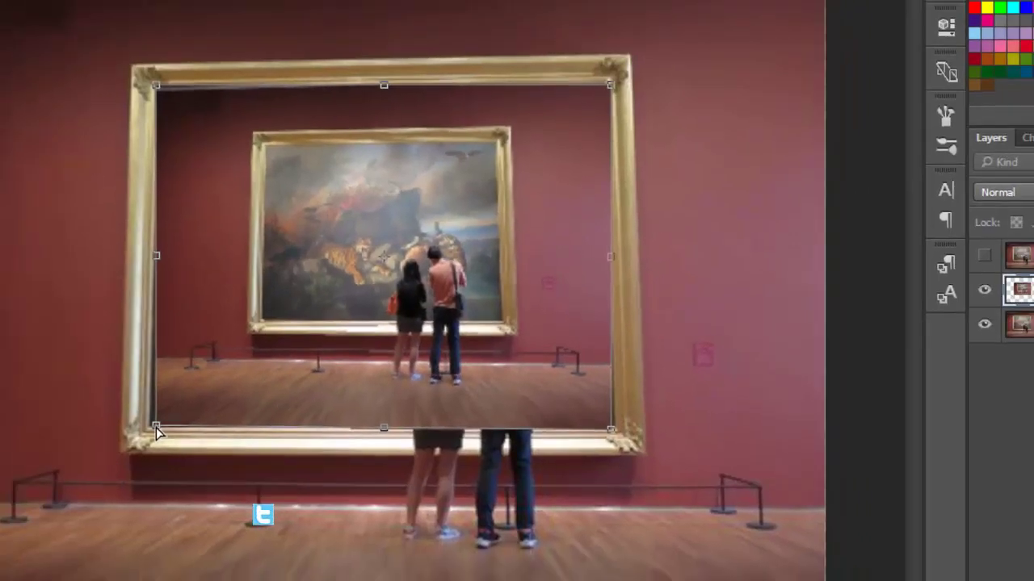
left_click_drag(260, 389, 260, 388)
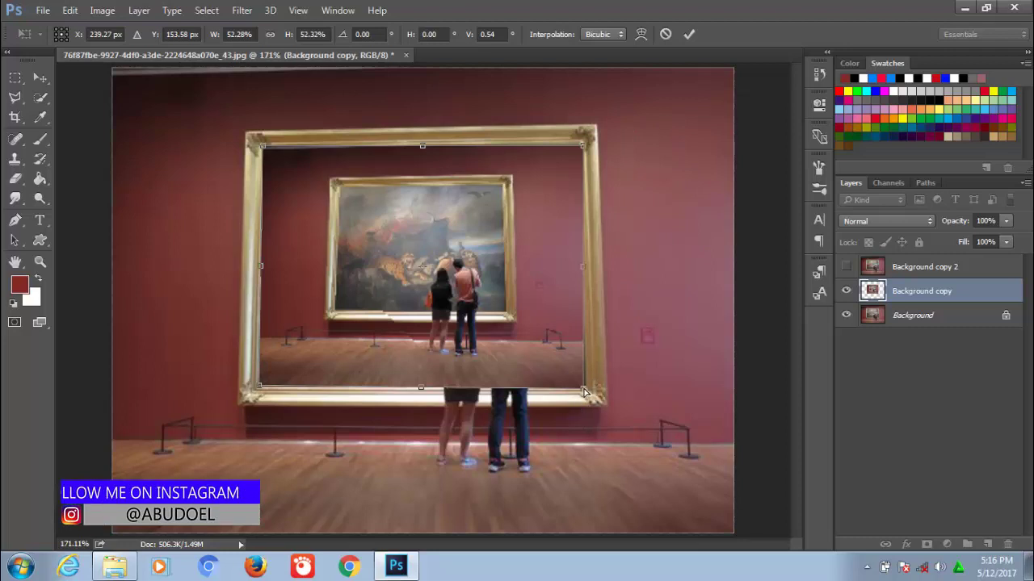
left_click_drag(590, 388, 587, 391)
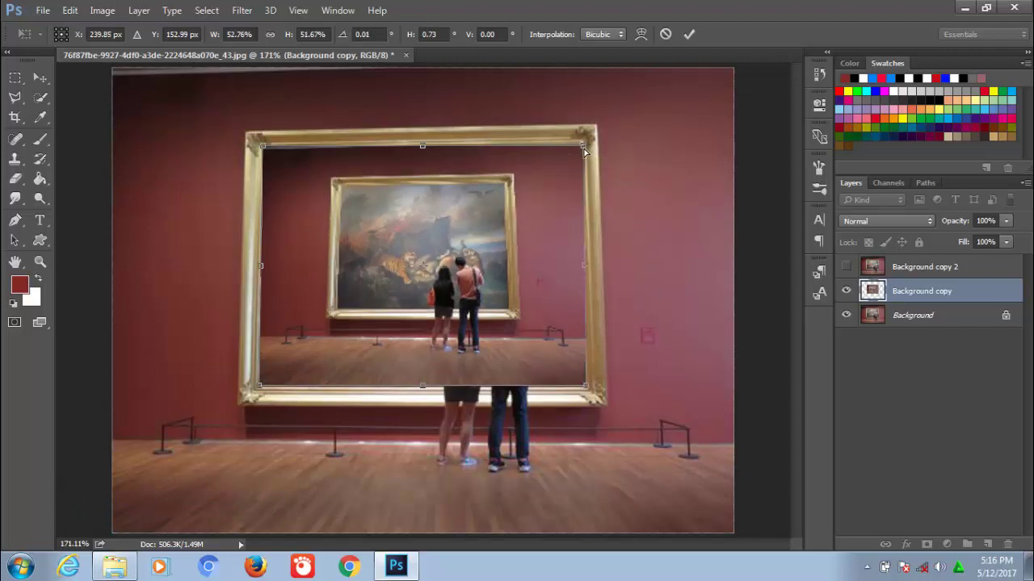
left_click_drag(586, 150, 582, 148)
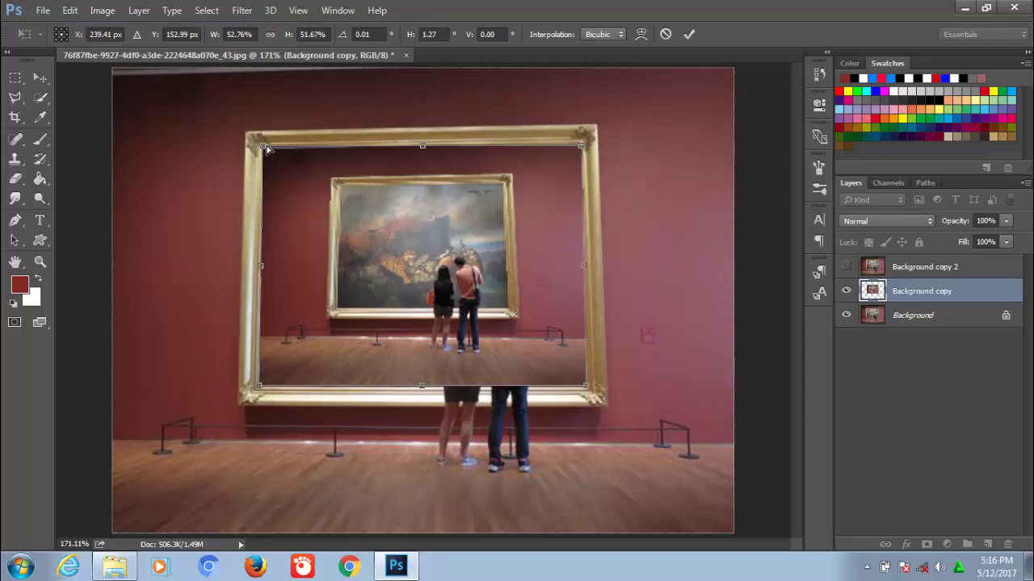
left_click_drag(267, 152, 270, 153)
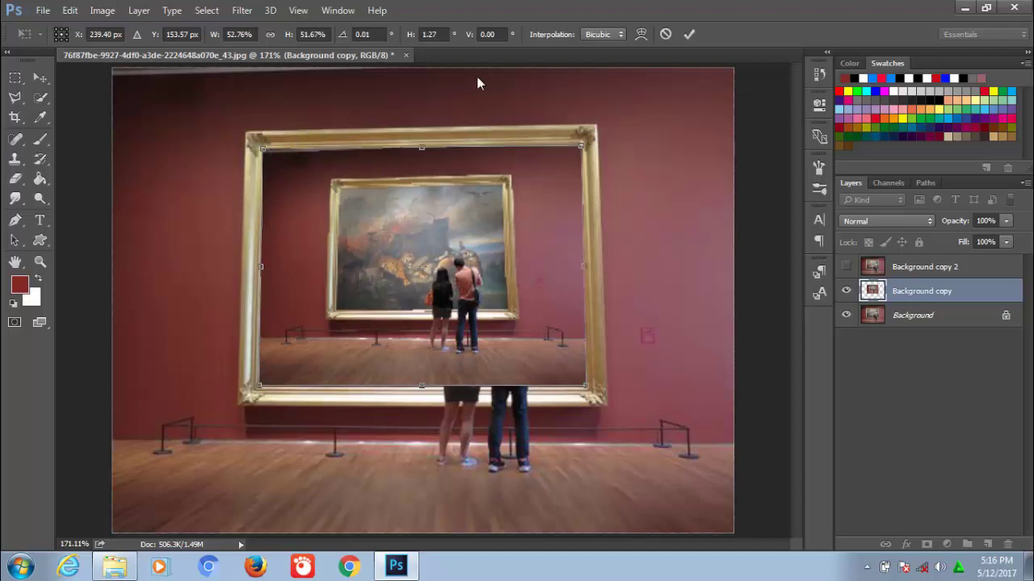
Step: Commit the skew, add a layer mask to Background copy, and lower its opacity to 29%
left_click(689, 34)
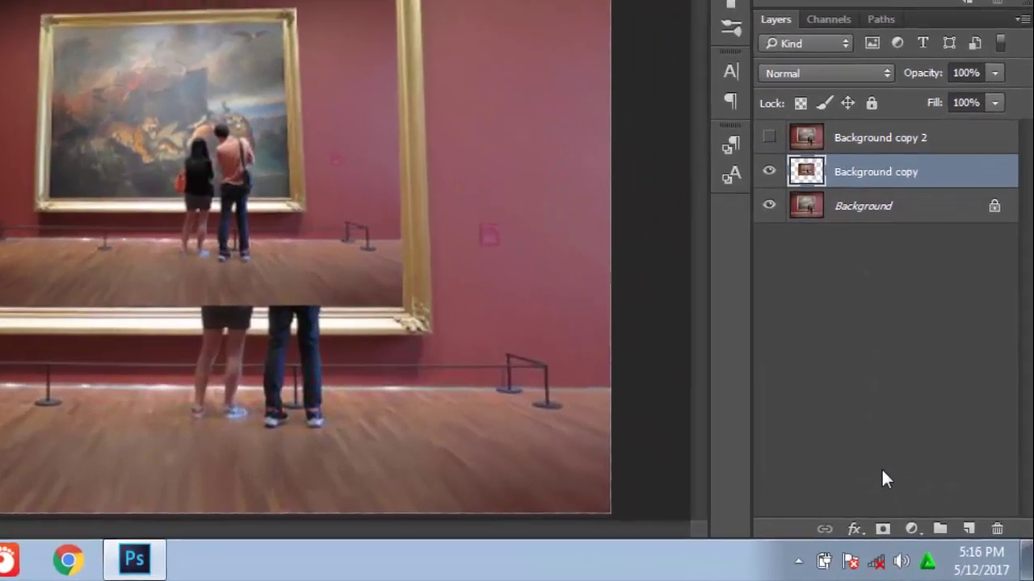
left_click(881, 529)
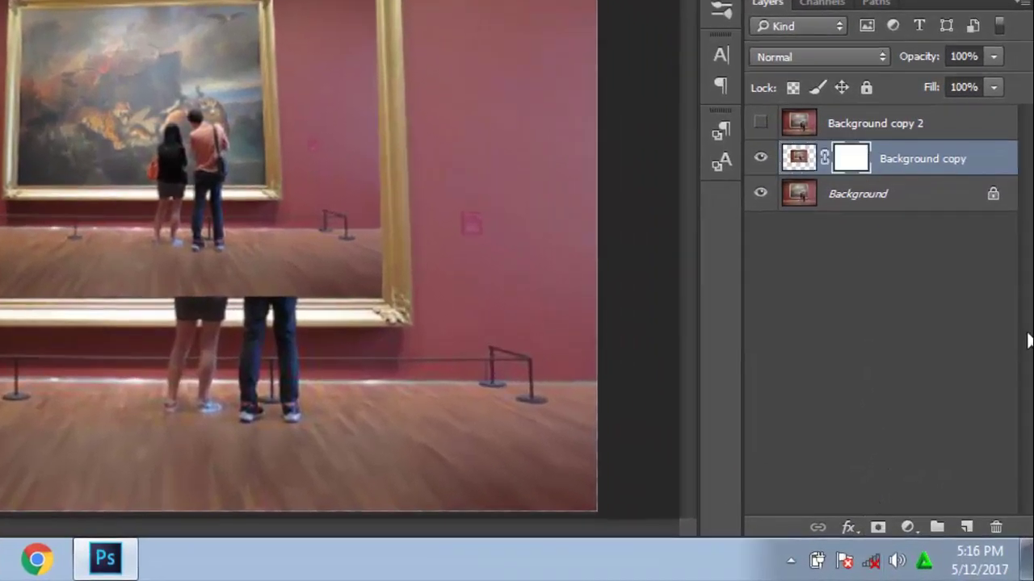
left_click(993, 56)
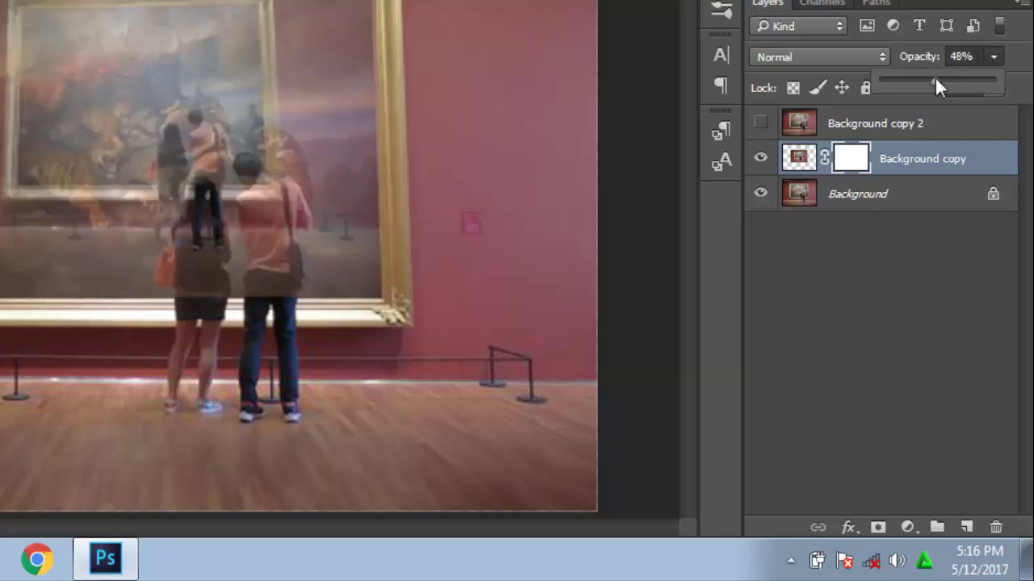
left_click_drag(933, 78, 914, 79)
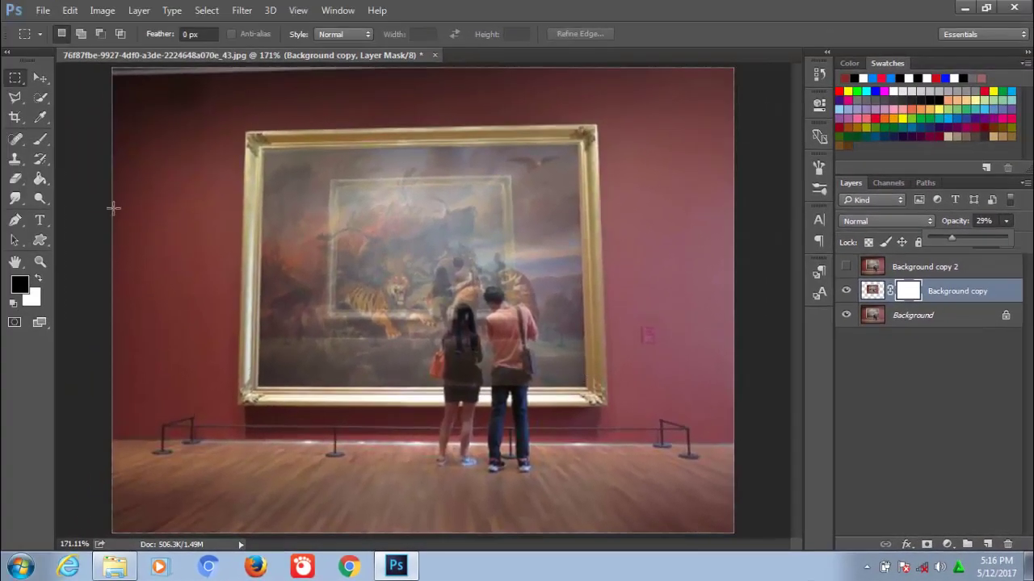
Step: Ready a black brush on Background copy's mask, zoomed to 300% on the couple
left_click(41, 138)
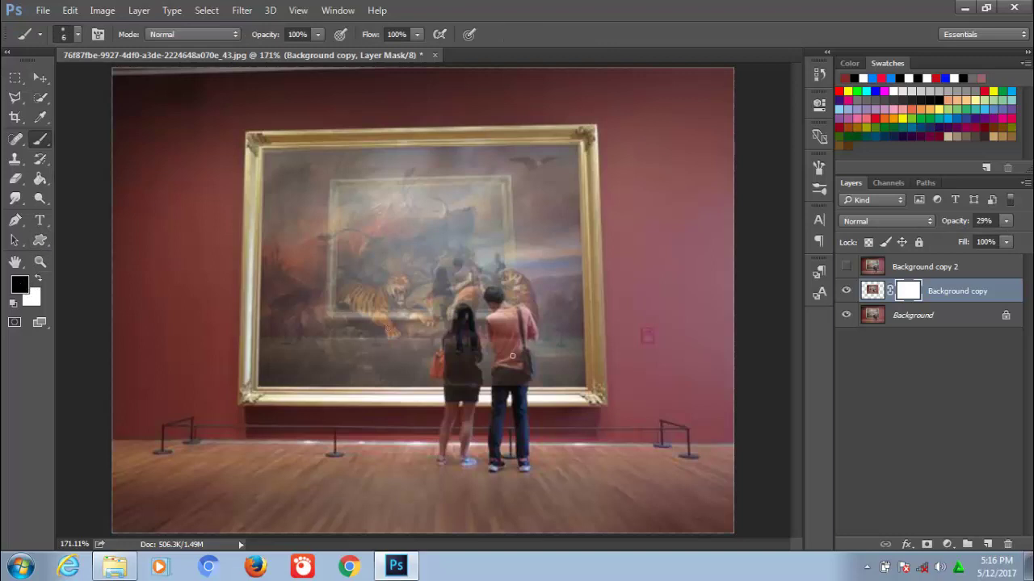
key("bracketright")
key("ctrl+plus")
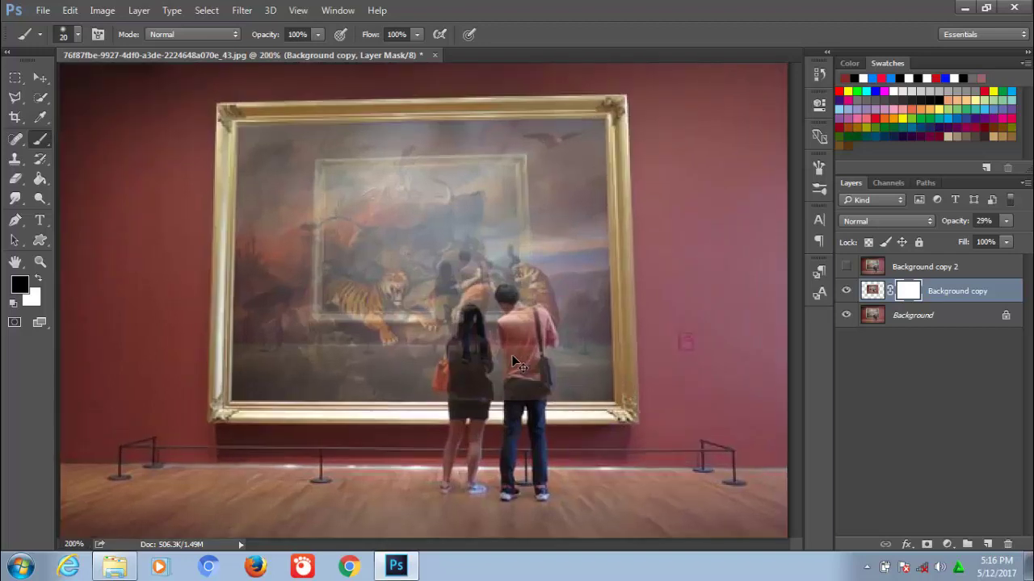
key("ctrl+plus")
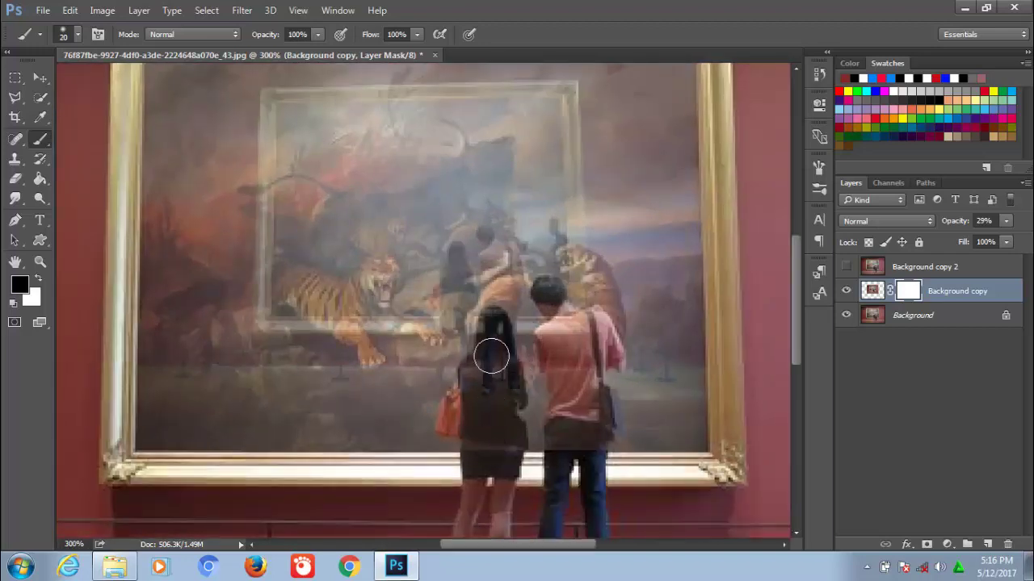
right_click(492, 356)
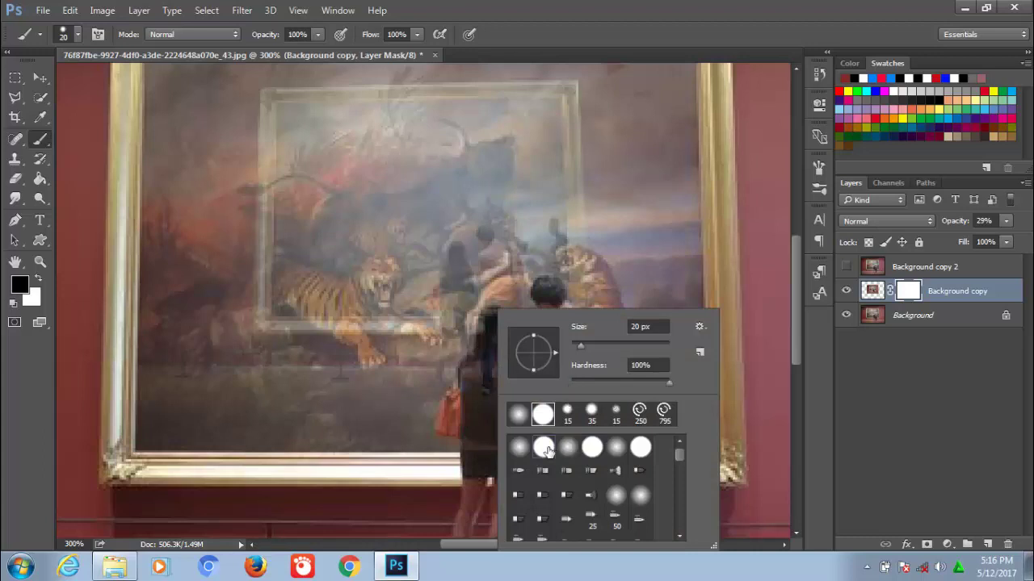
double_click(547, 450)
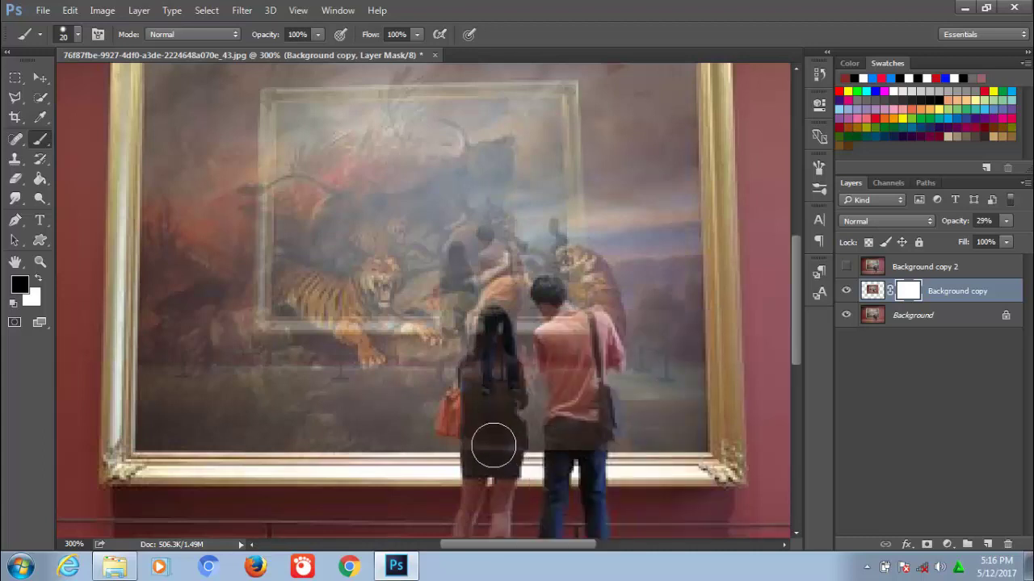
key("bracketleft")
key("bracketright")
Step: Paint the mask over the woman and man, refining edges around hair and shoulder strap
mouse_move(493, 446)
left_mouse_down()
mouse_move(487, 388)
mouse_move(481, 450)
mouse_move(505, 438)
mouse_move(489, 362)
mouse_move(452, 422)
mouse_move(487, 438)
mouse_move(502, 423)
mouse_move(491, 369)
mouse_move(476, 369)
mouse_move(496, 356)
mouse_move(489, 312)
mouse_move(512, 391)
left_mouse_up()
key("bracketleft")
key("bracketleft")
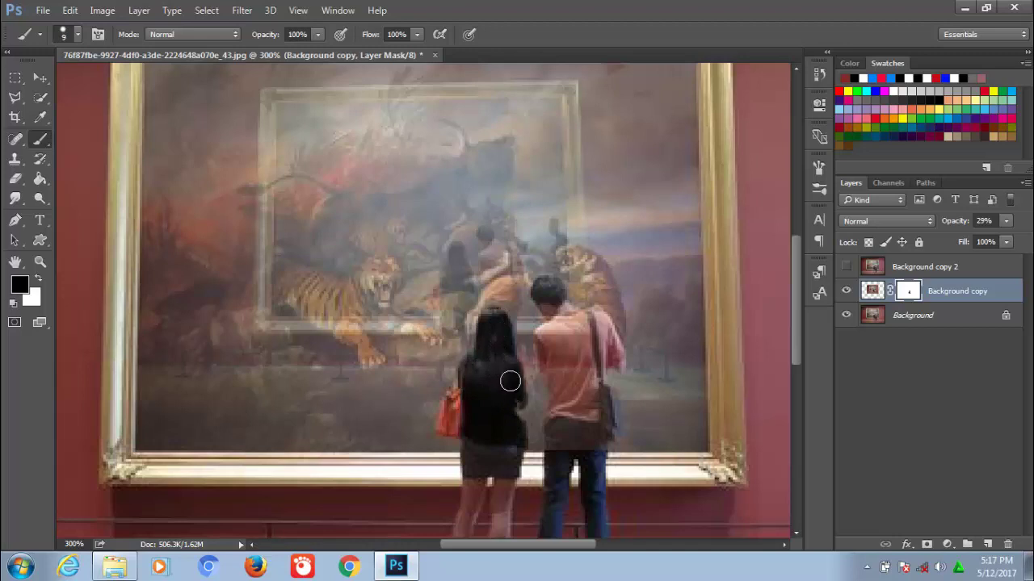
mouse_move(555, 443)
left_mouse_down()
mouse_move(560, 422)
mouse_move(584, 452)
mouse_move(596, 407)
left_mouse_up()
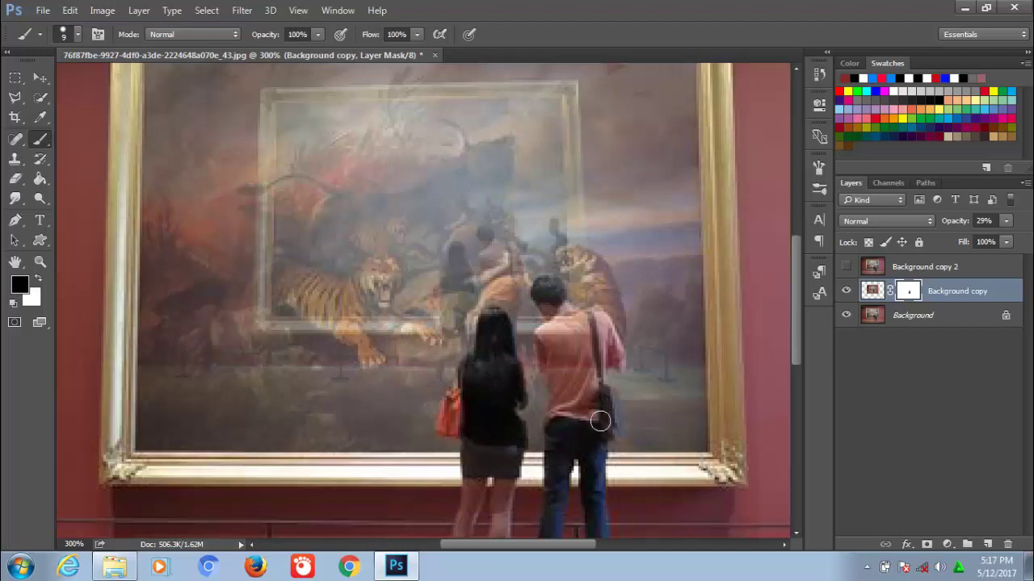
key("bracketright")
key("bracketright")
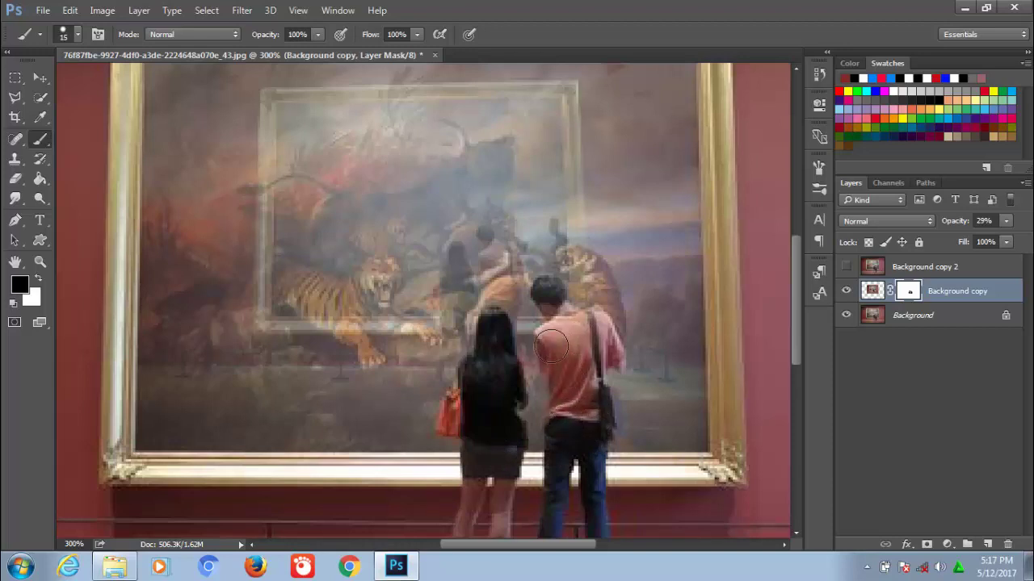
key("bracketleft")
key("bracketleft")
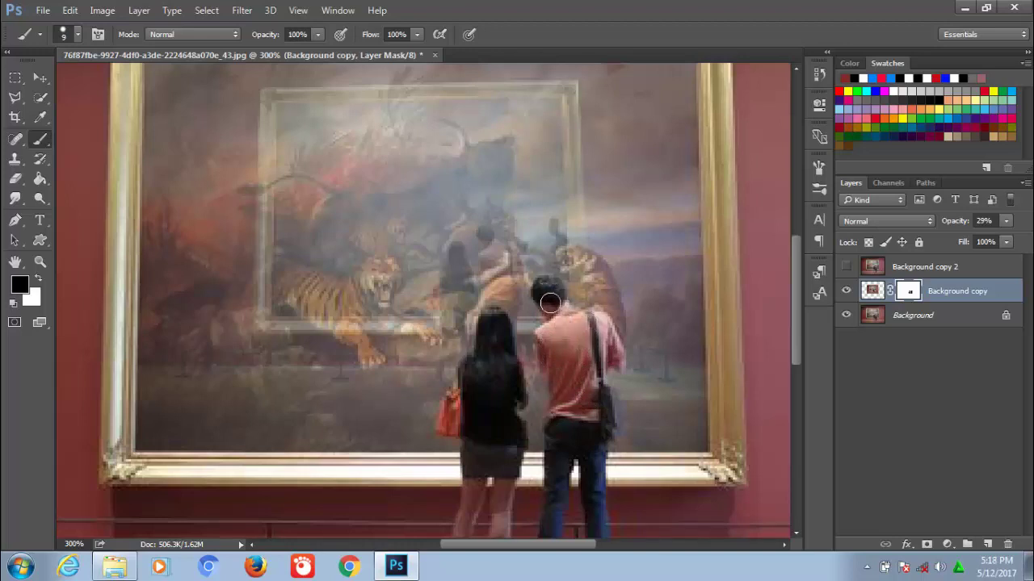
left_click_drag(595, 329, 598, 335)
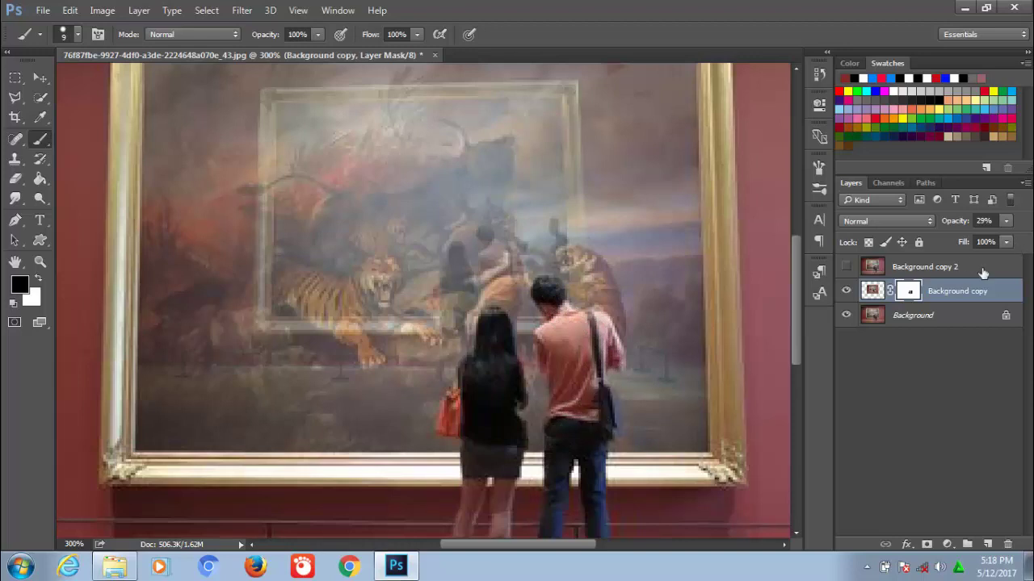
Step: Raise Background copy to 100% opacity, unhide Background copy 2, and view the whole image
left_click(1006, 221)
left_click_drag(984, 236, 1026, 237)
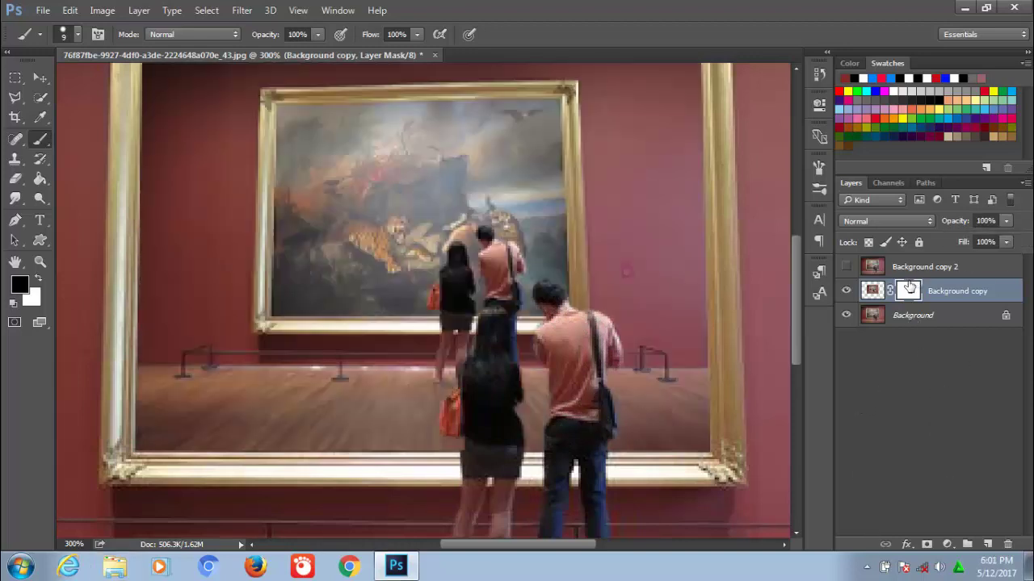
left_click(894, 271)
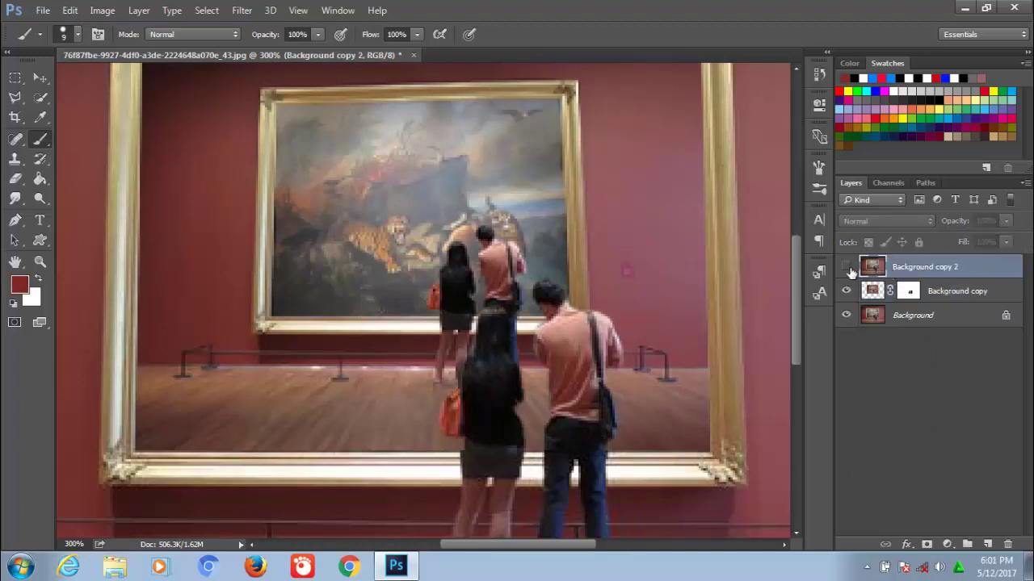
left_click(847, 269)
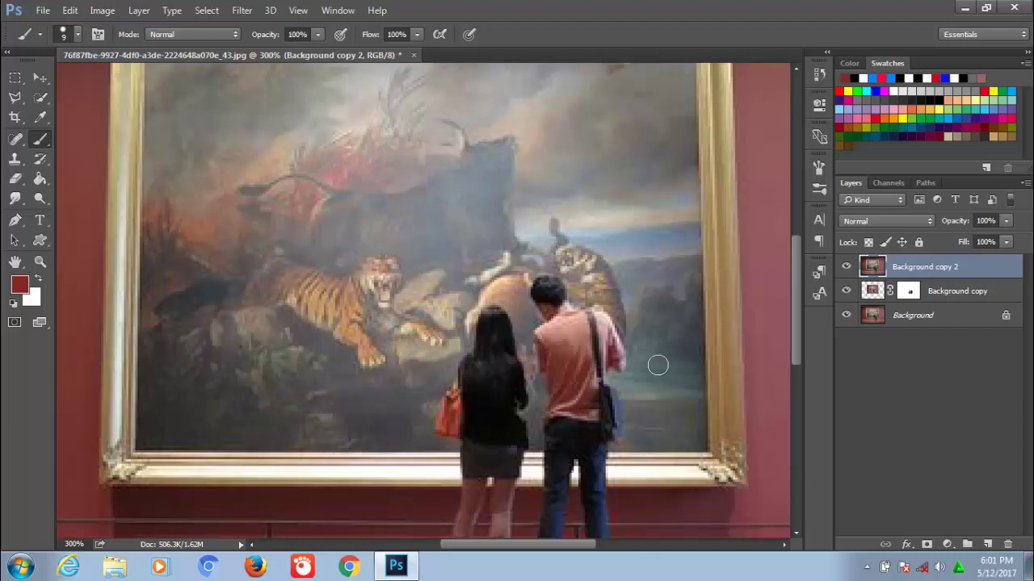
key("ctrl+1")
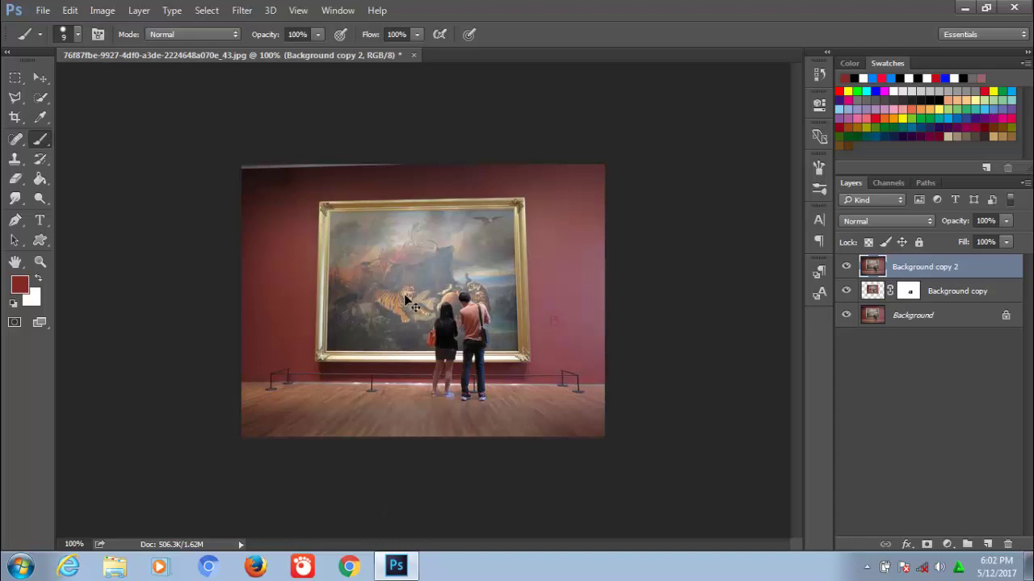
key("ctrl+t")
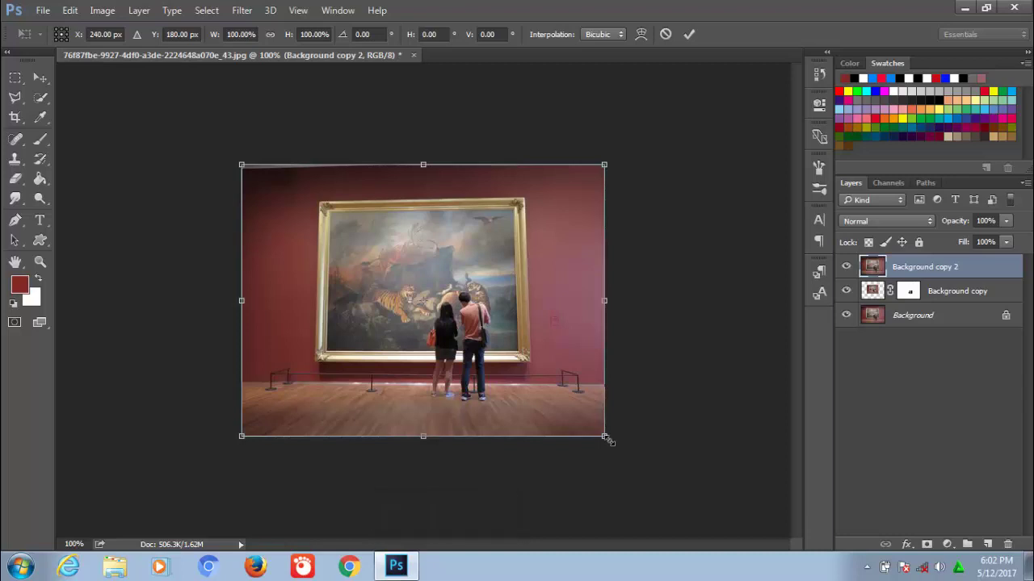
Step: Scale Background copy 2 to 26.67% × 26.39% and set it inside the nested gold frame
left_click_drag(608, 439, 507, 302)
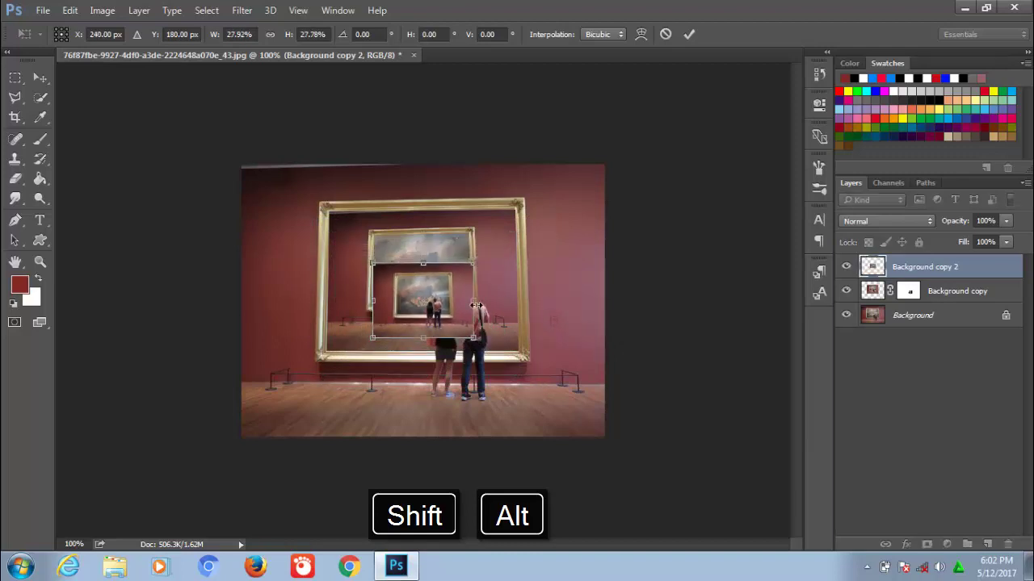
left_click_drag(441, 299, 438, 267)
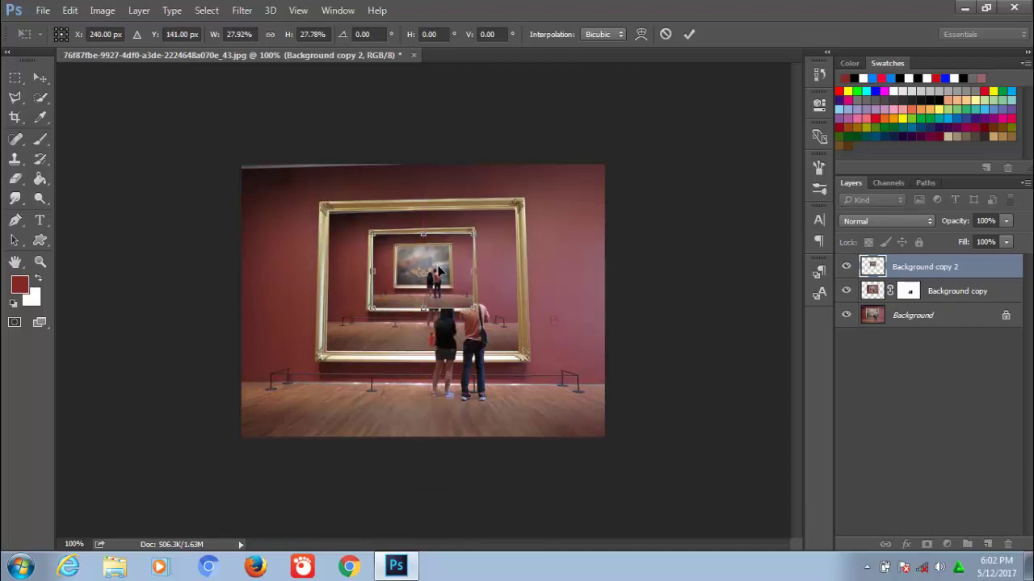
key("ctrl+plus")
key("ctrl+plus")
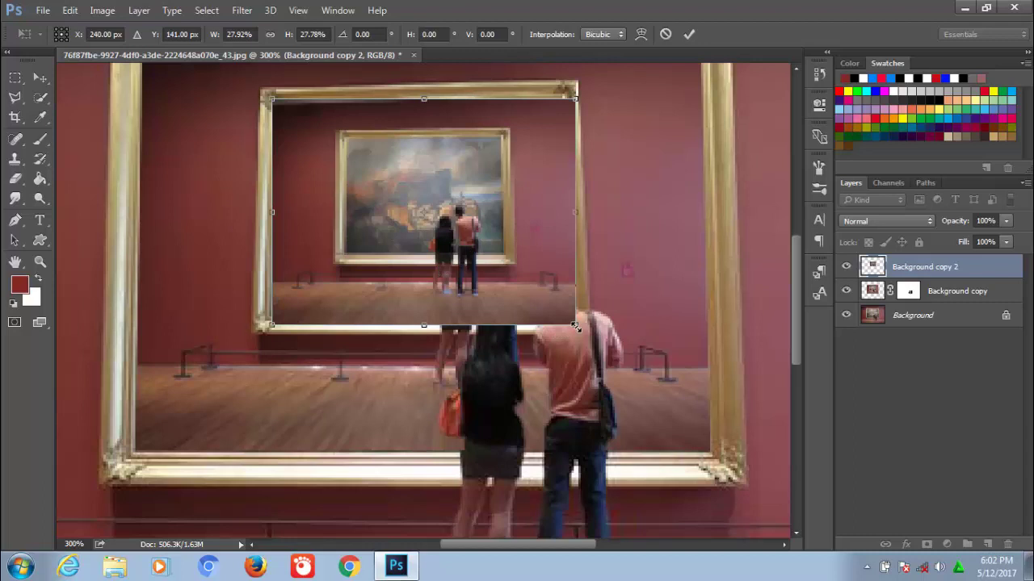
left_click_drag(575, 326, 571, 317)
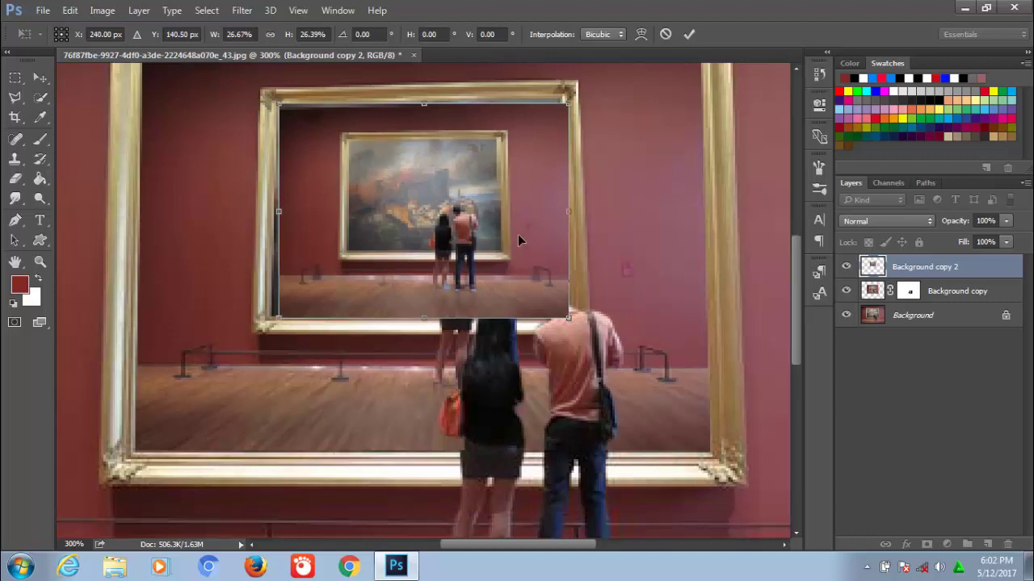
left_click_drag(517, 238, 516, 234)
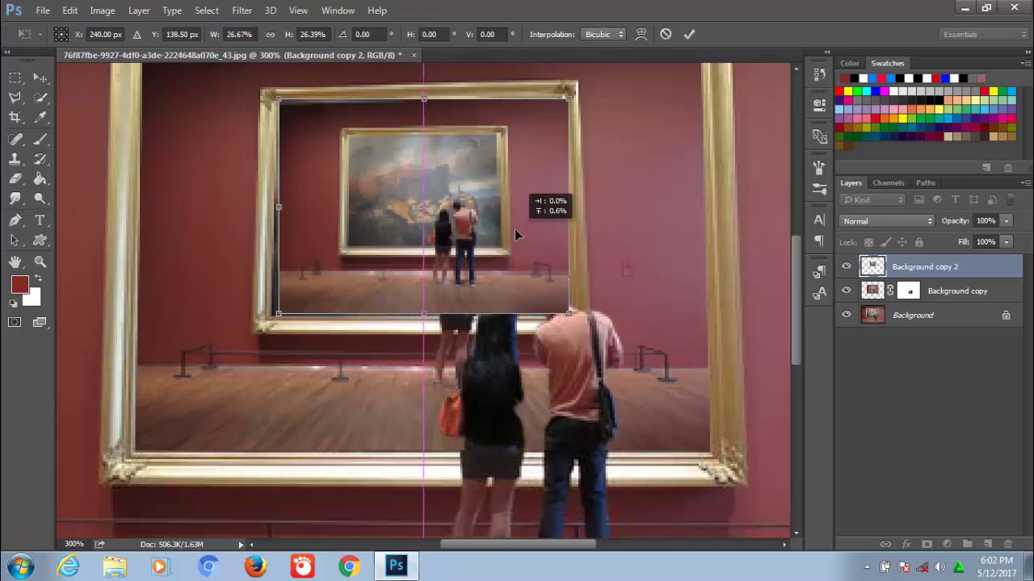
left_click_drag(515, 231, 515, 231)
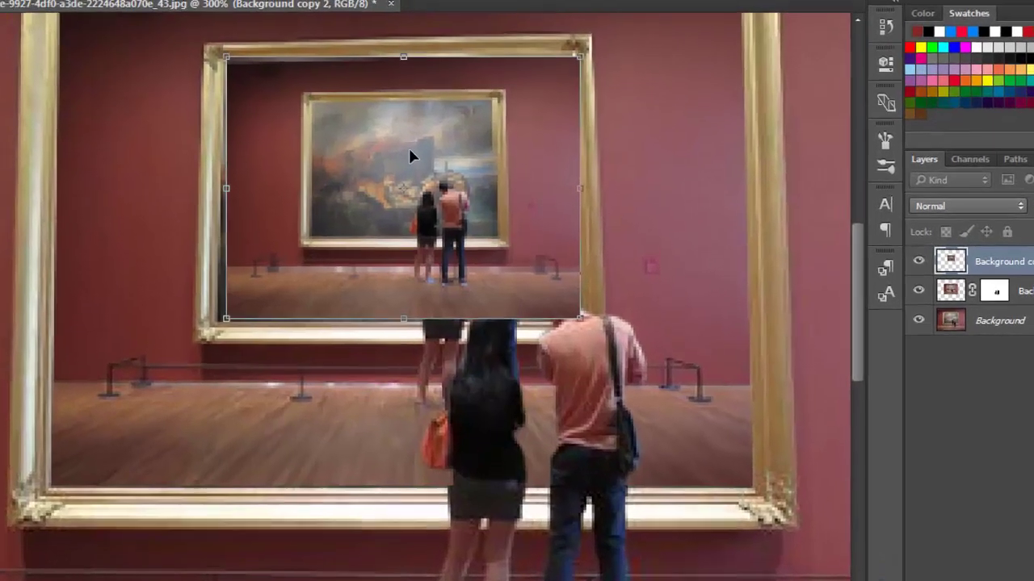
Step: Skew Background copy 2's corners to fit the frame opening: 27.50% × 26.65%, −2.98° skew
right_click(429, 178)
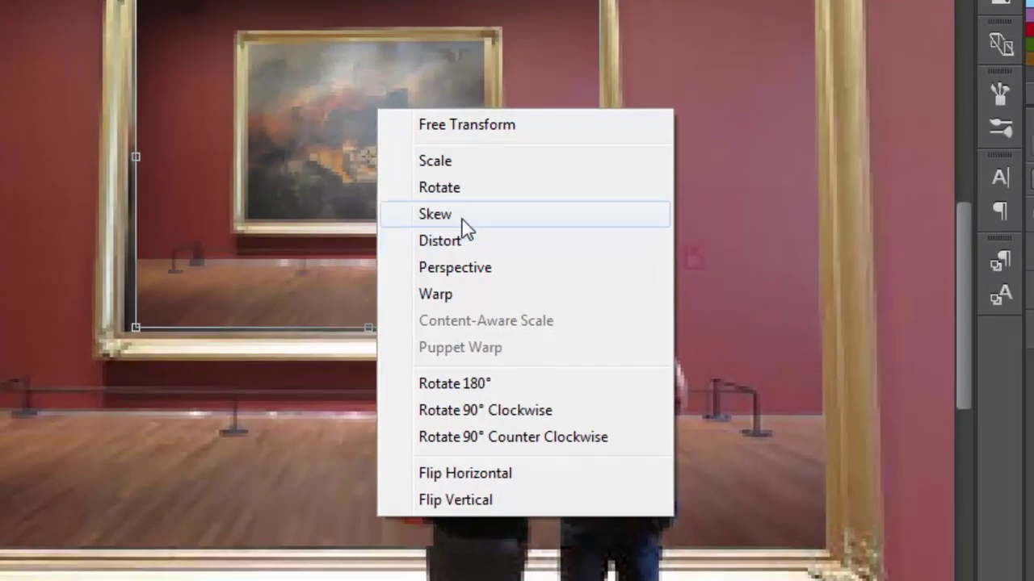
left_click(461, 218)
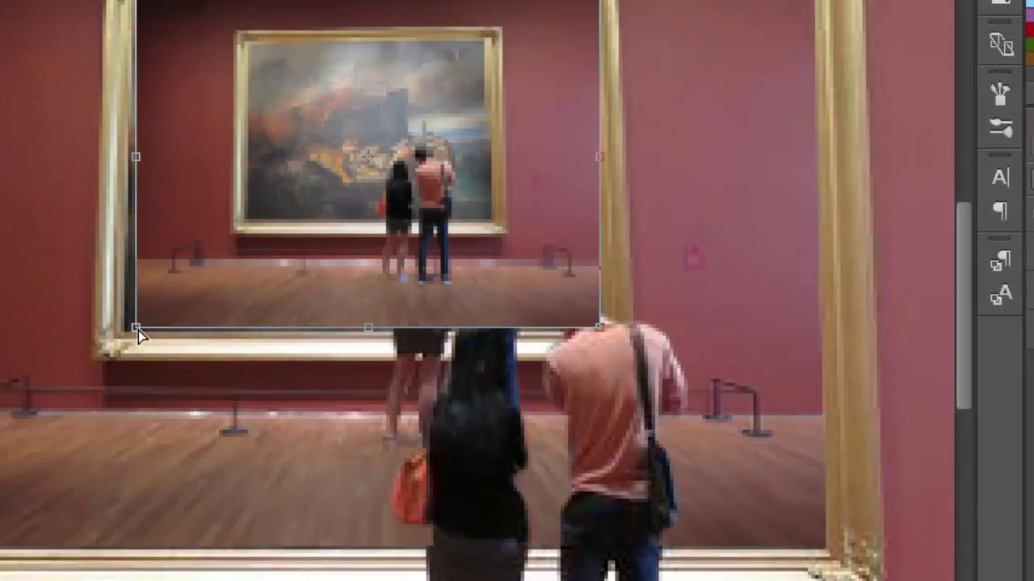
left_click_drag(135, 332, 129, 329)
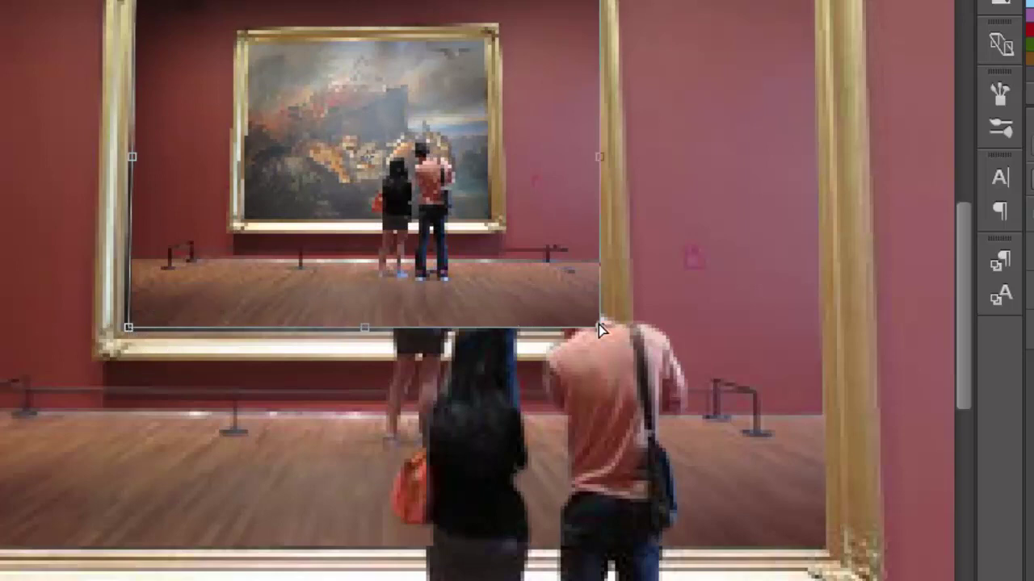
left_click_drag(601, 325, 605, 321)
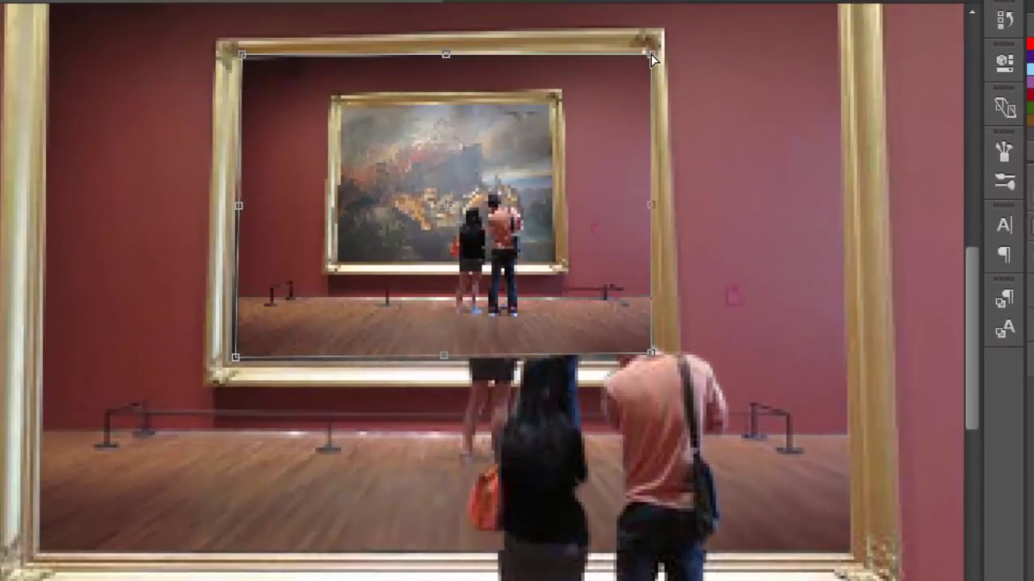
left_click_drag(651, 57, 645, 55)
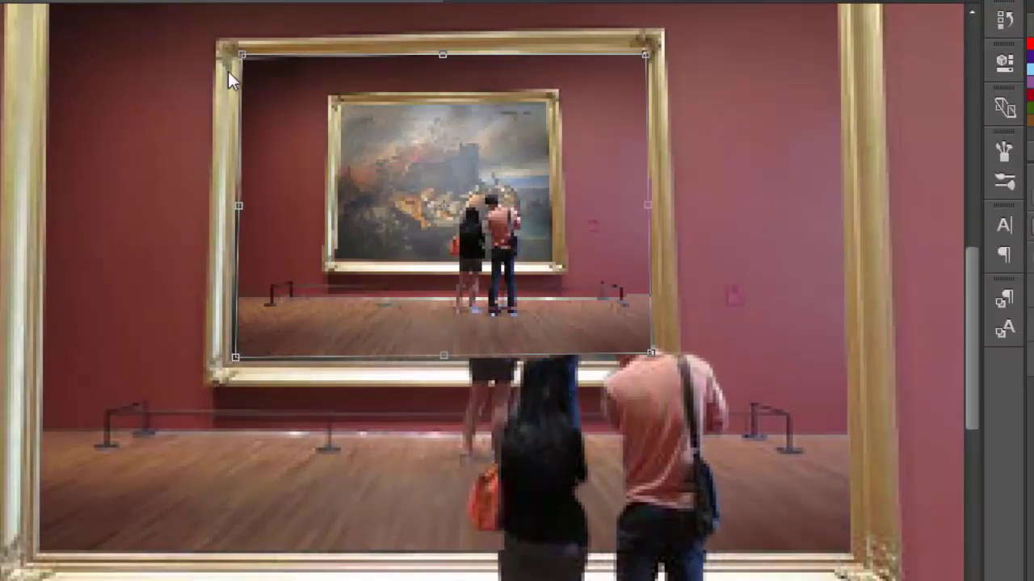
left_click_drag(652, 353, 650, 364)
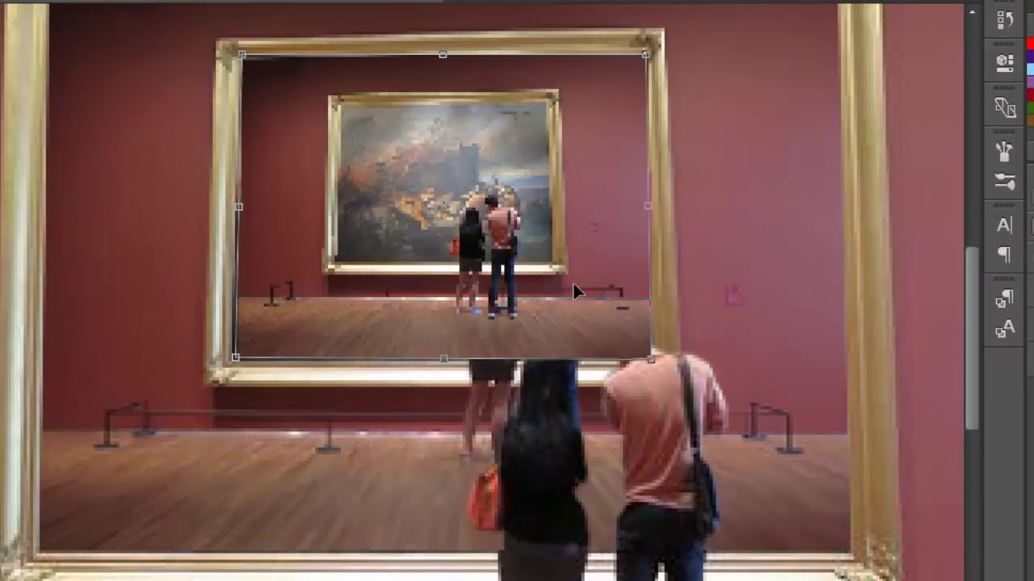
left_click_drag(235, 358, 230, 358)
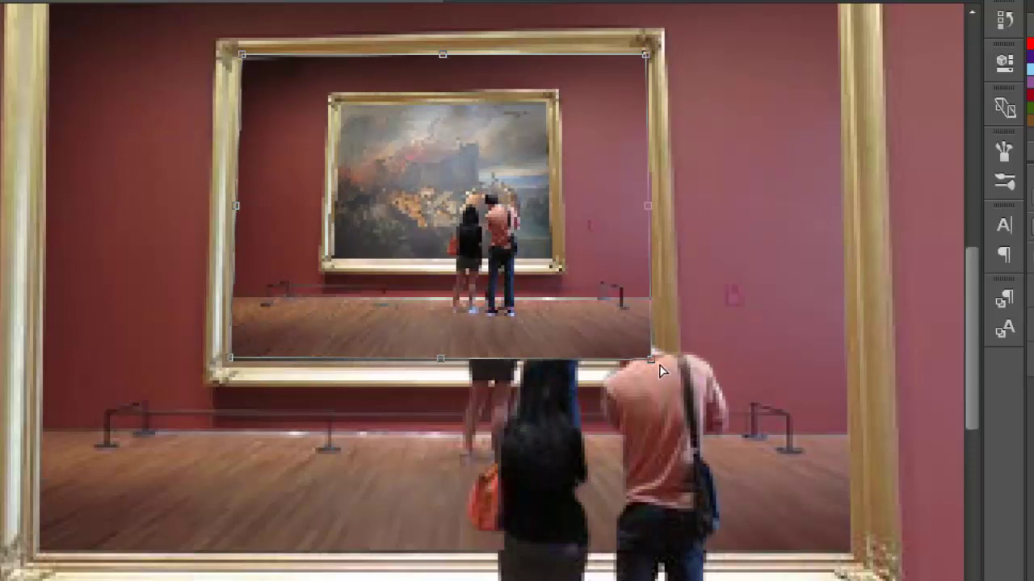
left_click_drag(660, 366, 659, 360)
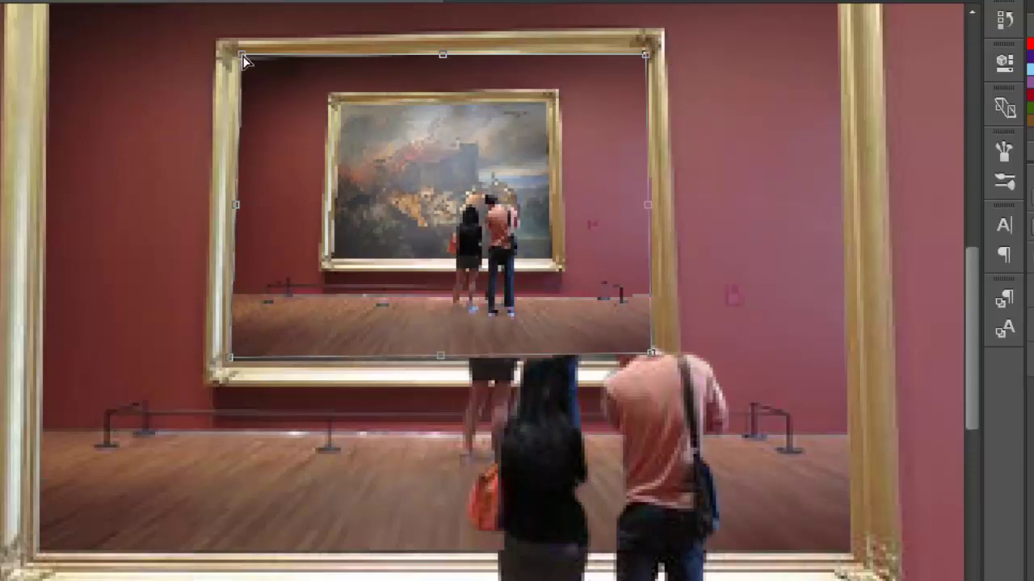
left_click_drag(246, 60, 241, 55)
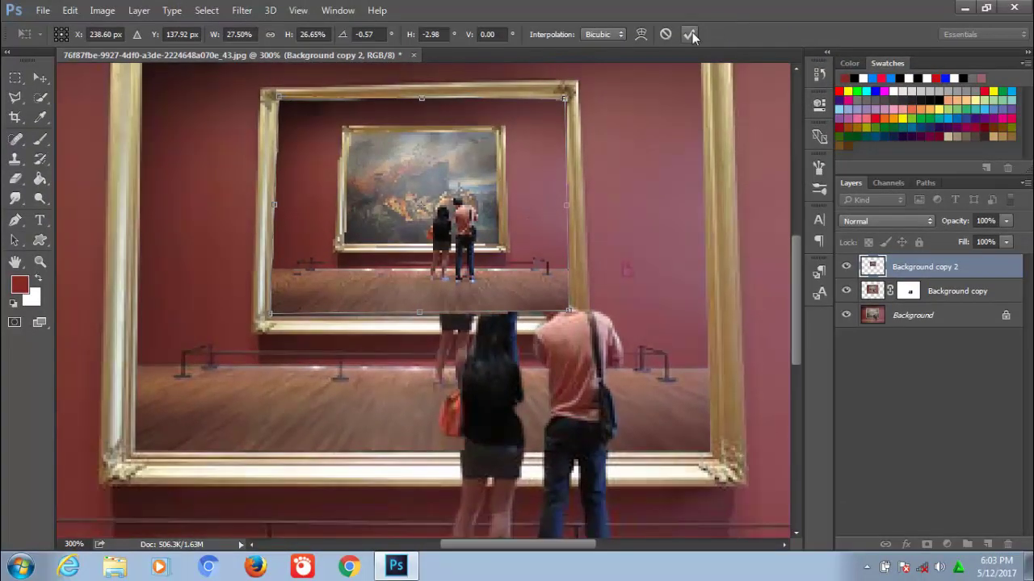
Step: Apply the skew, add a white layer mask to Background copy 2, and set opacity to 49%
left_click(692, 32)
key("b")
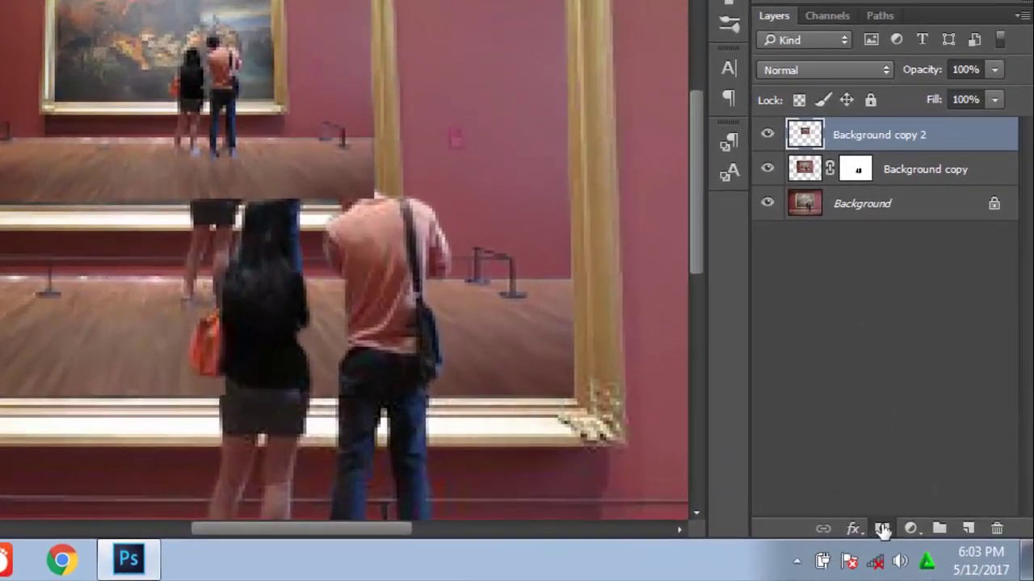
left_click(882, 529)
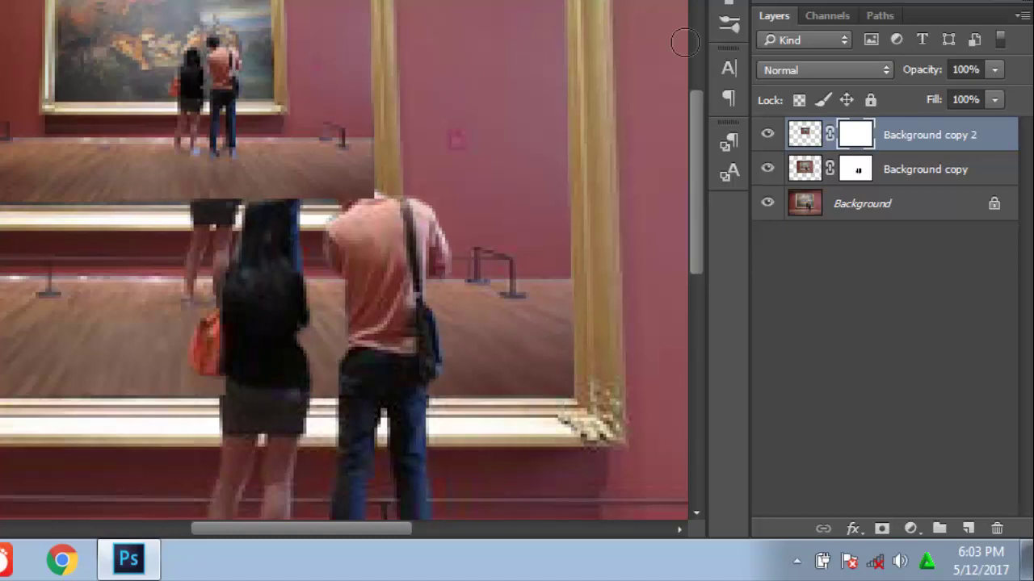
left_click(995, 71)
left_click_drag(946, 91, 944, 90)
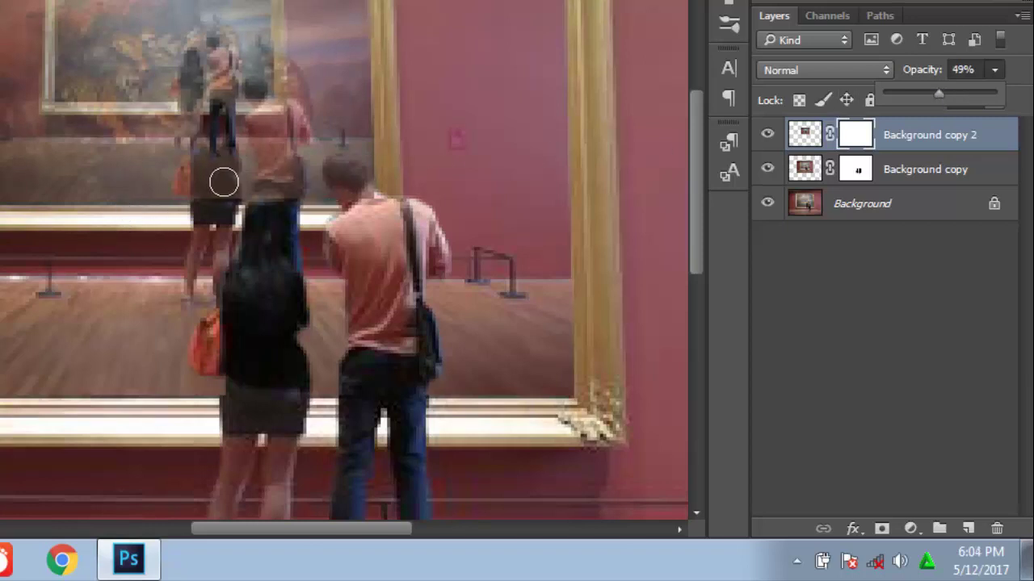
scroll(226, 182, "up", 1)
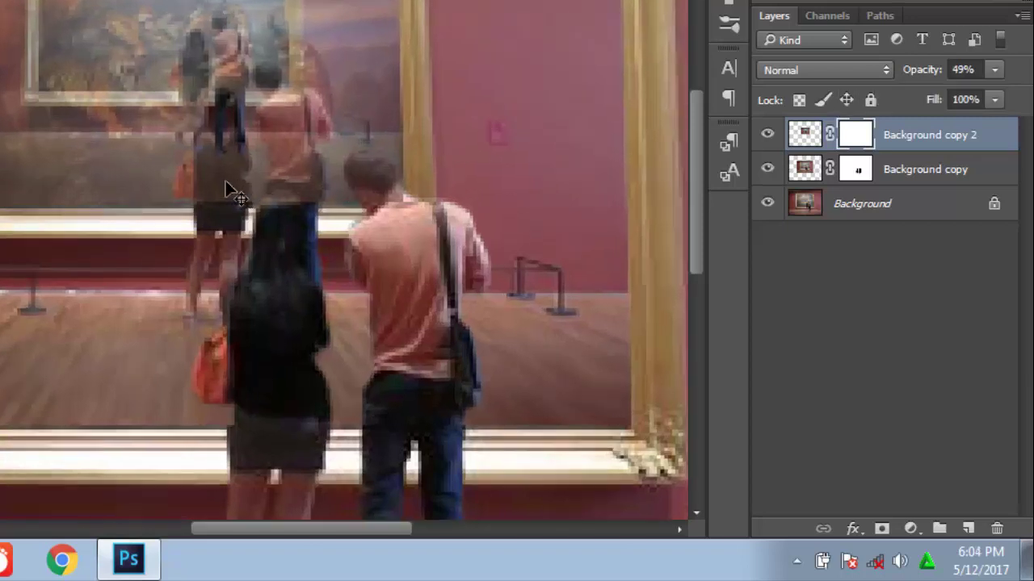
scroll(226, 181, "up", 1)
scroll(226, 183, "up", 2)
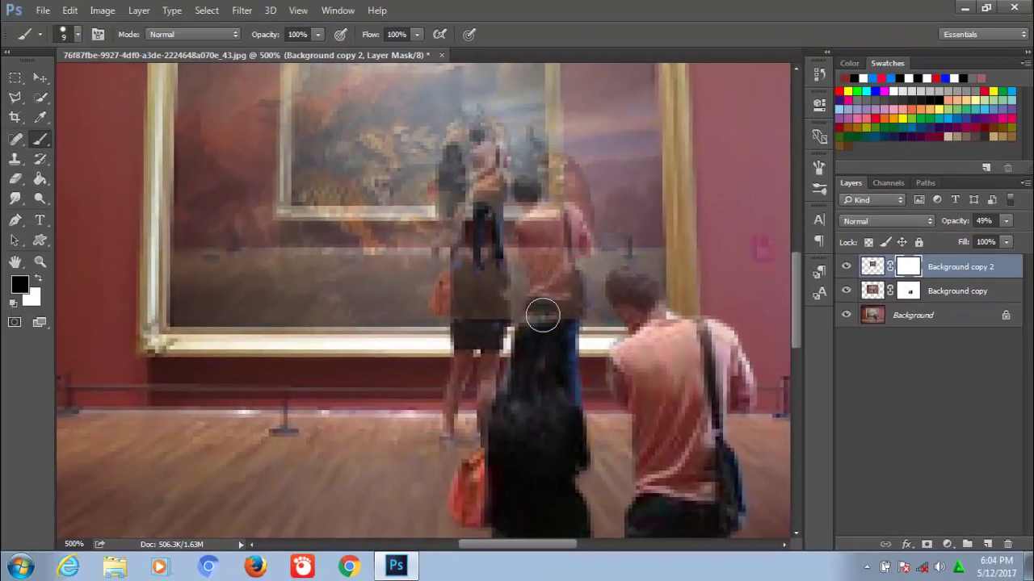
Step: Paint Background copy 2's mask off the couple and return its opacity to 100%
mouse_move(542, 315)
left_mouse_down()
mouse_move(552, 226)
mouse_move(546, 270)
mouse_move(475, 273)
mouse_move(488, 318)
mouse_move(476, 222)
mouse_move(457, 293)
mouse_move(446, 293)
mouse_move(490, 247)
mouse_move(477, 231)
mouse_move(545, 224)
left_mouse_up()
key("bracketleft")
key("bracketleft")
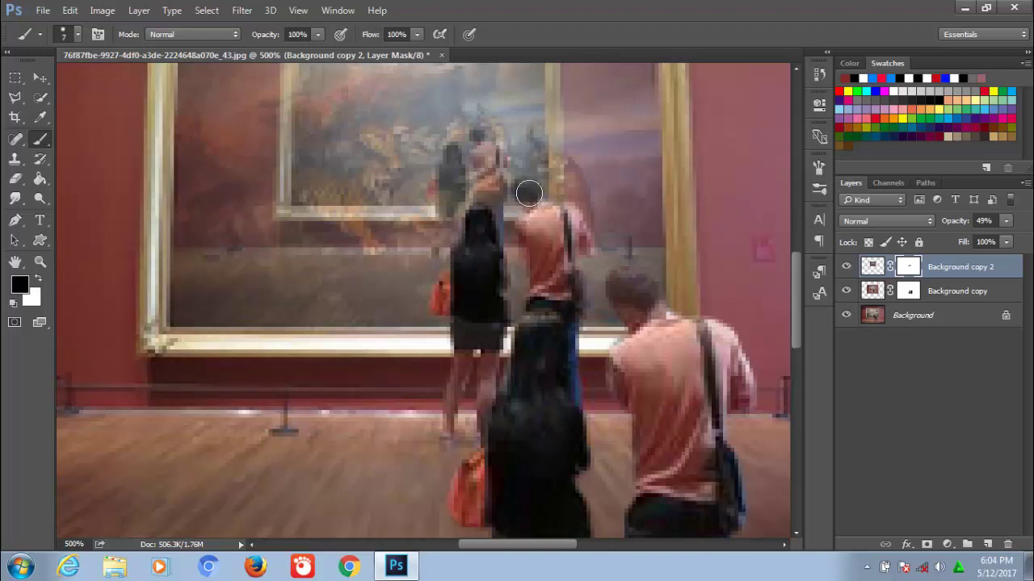
mouse_move(522, 184)
left_mouse_down()
mouse_move(539, 252)
mouse_move(557, 220)
mouse_move(566, 243)
mouse_move(547, 311)
left_mouse_up()
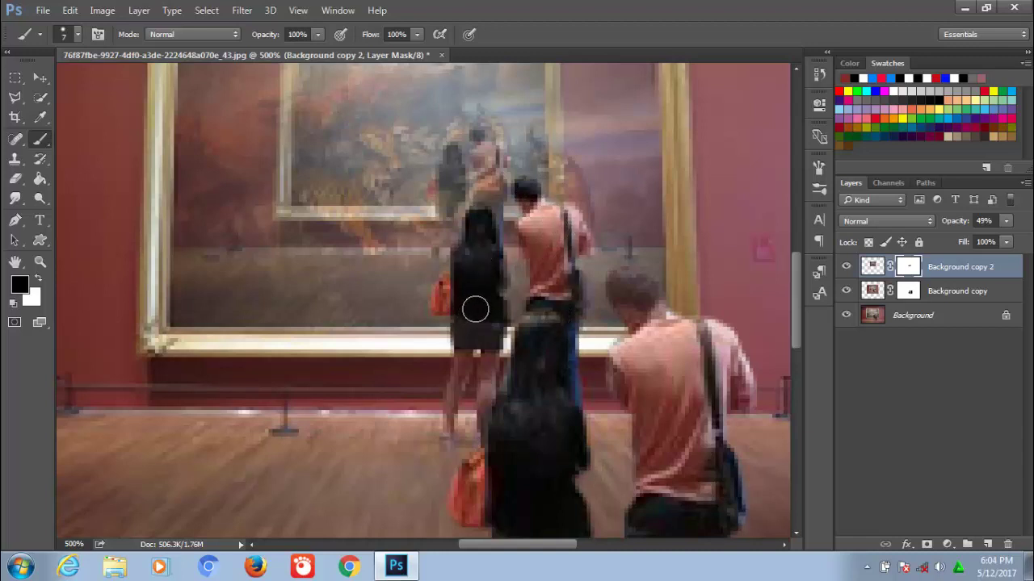
left_click_drag(1007, 227, 1027, 237)
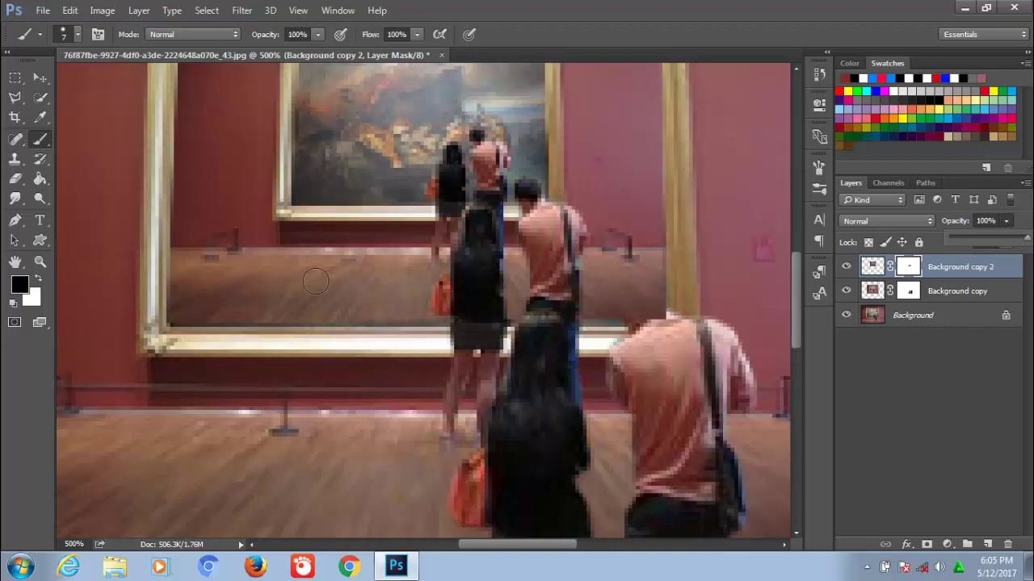
left_click(40, 78)
left_click_drag(254, 180, 251, 316)
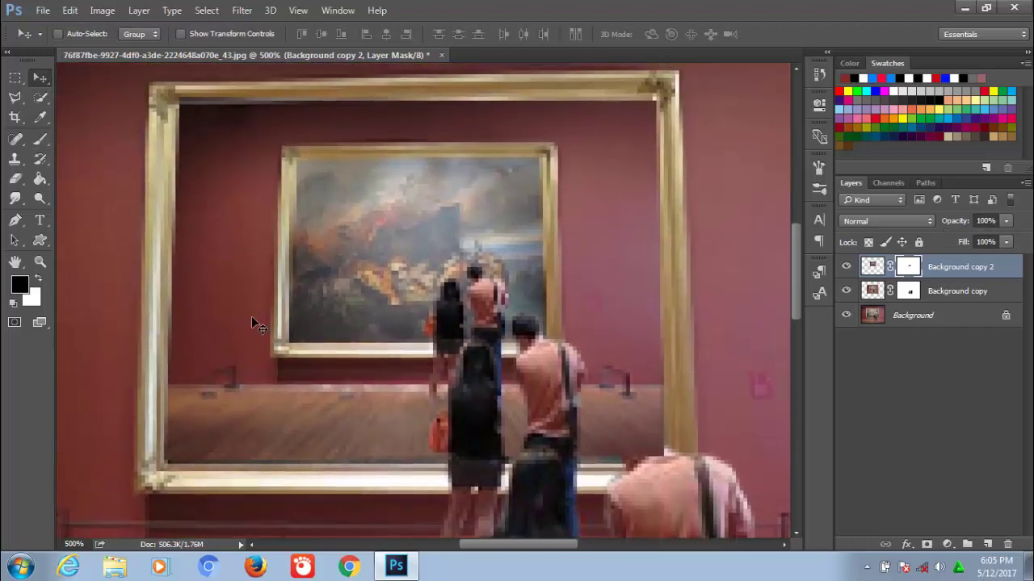
Step: Free Transform Background copy 2's pixels, stretching its top and bottom edges to 103.13% height
left_click(872, 267)
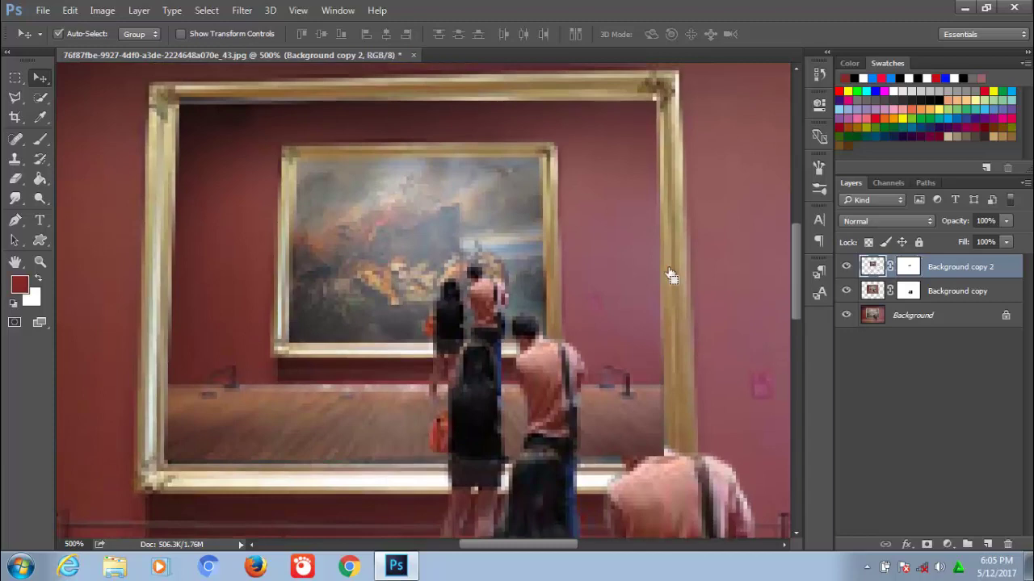
key("ctrl+t")
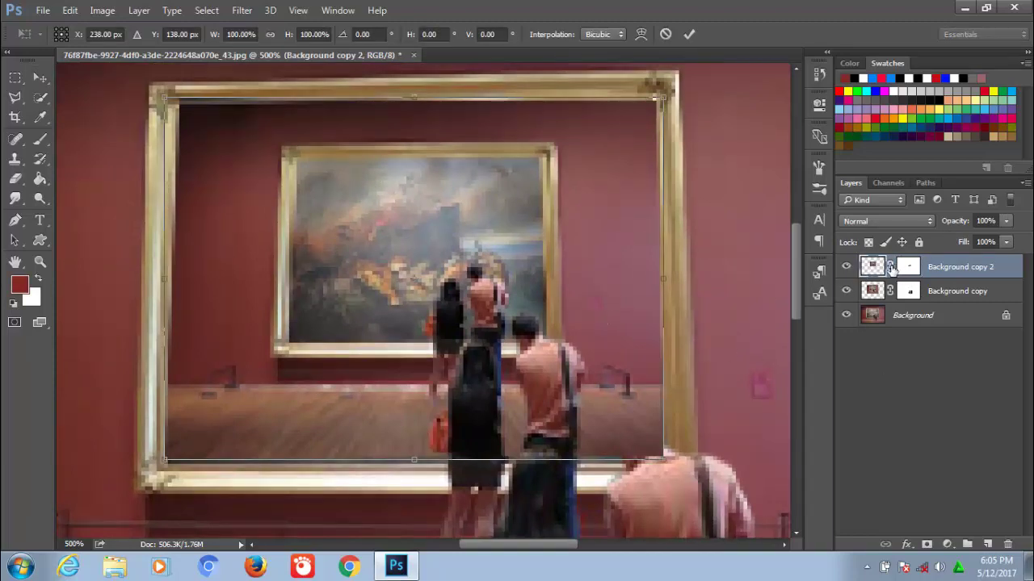
key("Return")
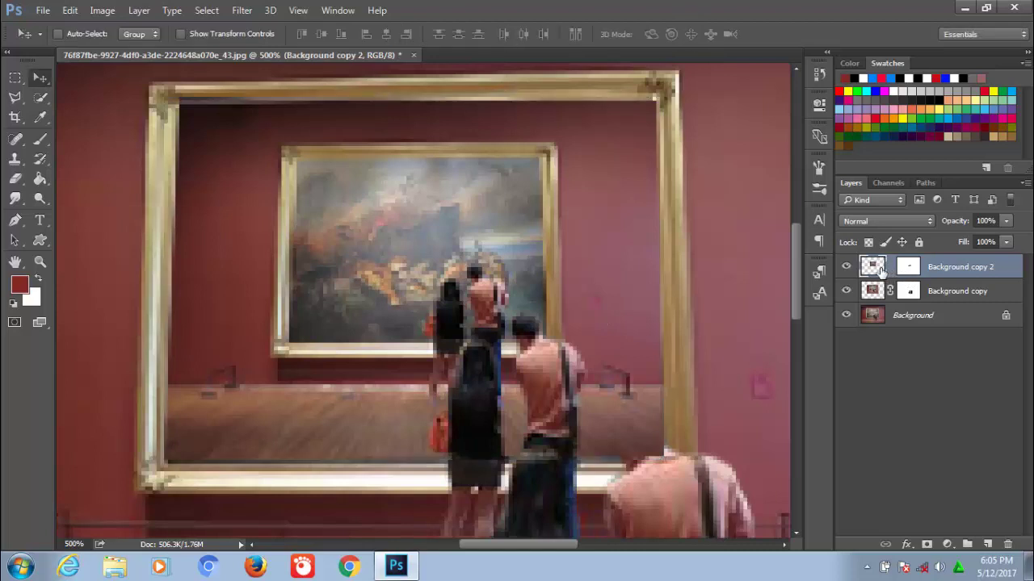
key("ctrl+t")
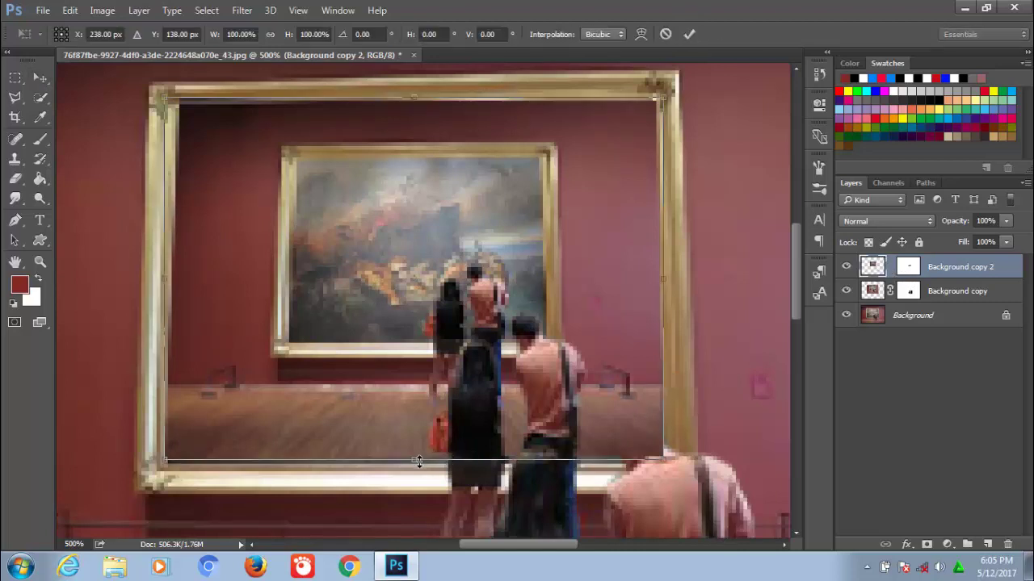
left_click_drag(416, 462, 415, 464)
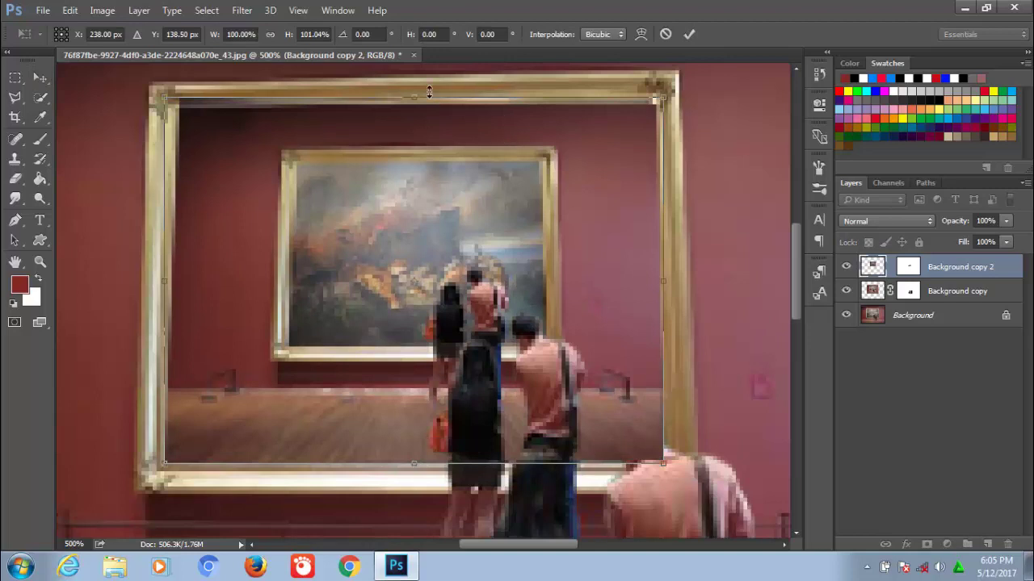
left_click_drag(416, 96, 416, 90)
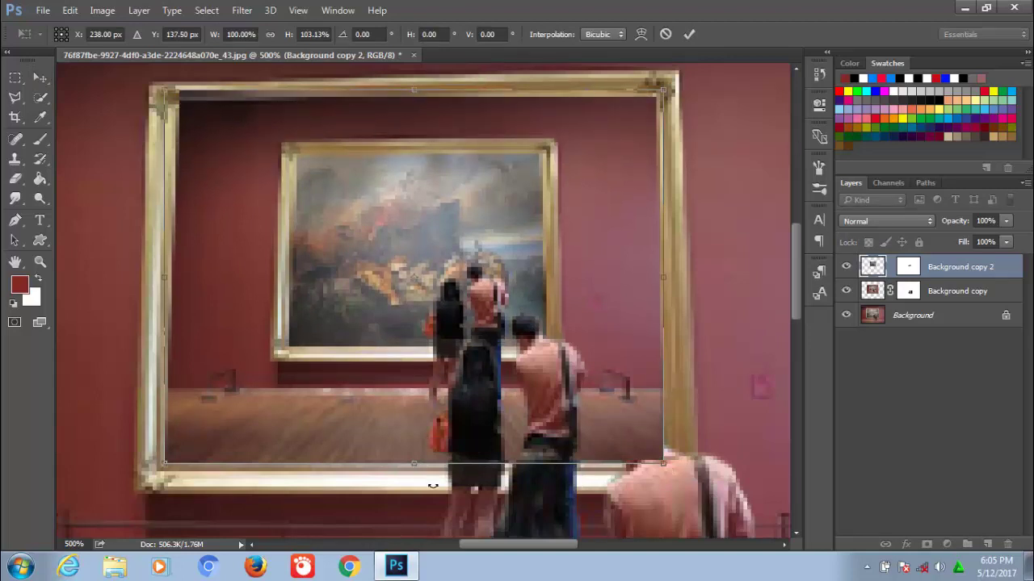
left_click(688, 33)
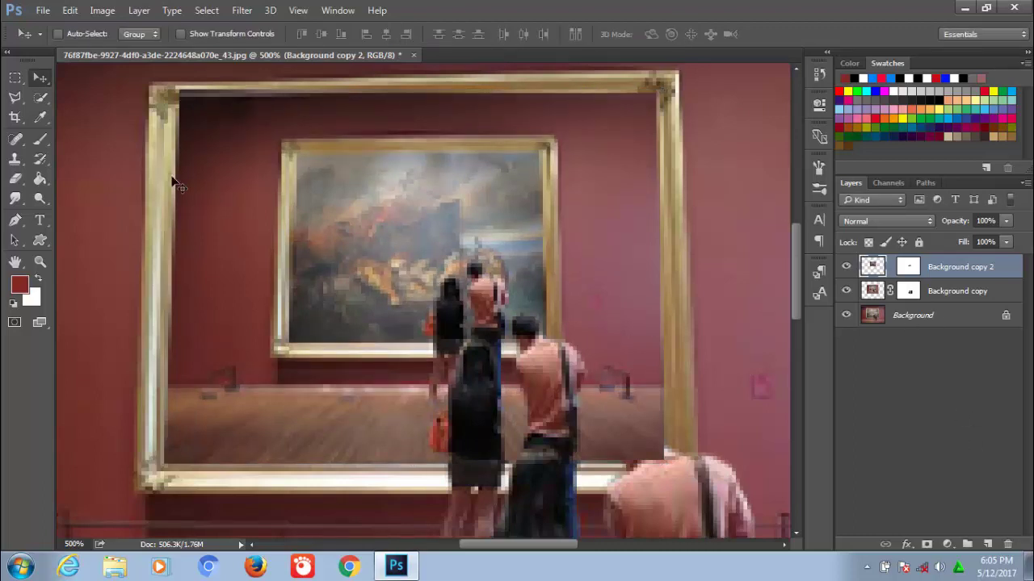
Step: Pick the Brush with default black/white colours and target the copy's layer mask
left_click(40, 139)
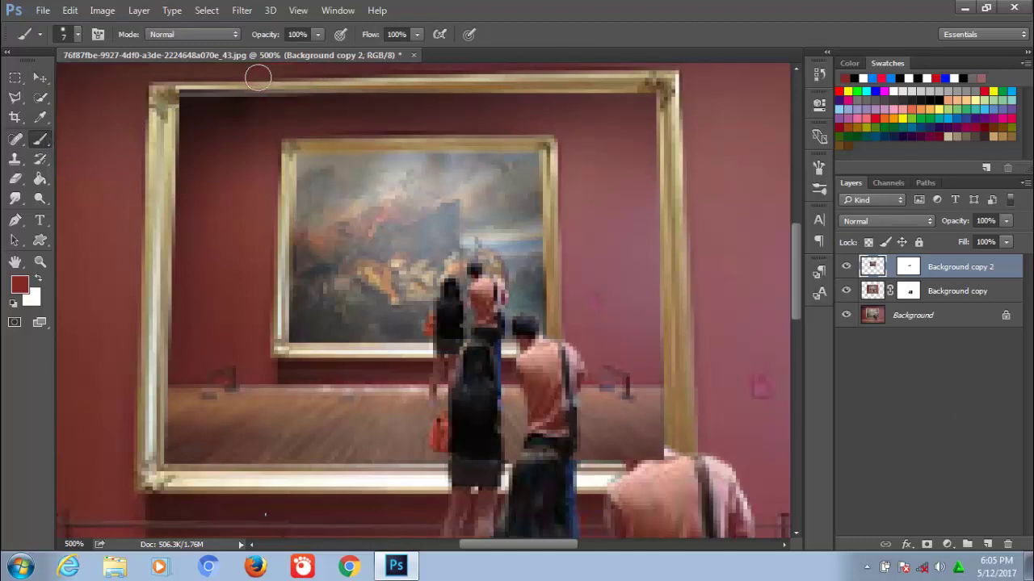
left_click(12, 304)
left_click(905, 271)
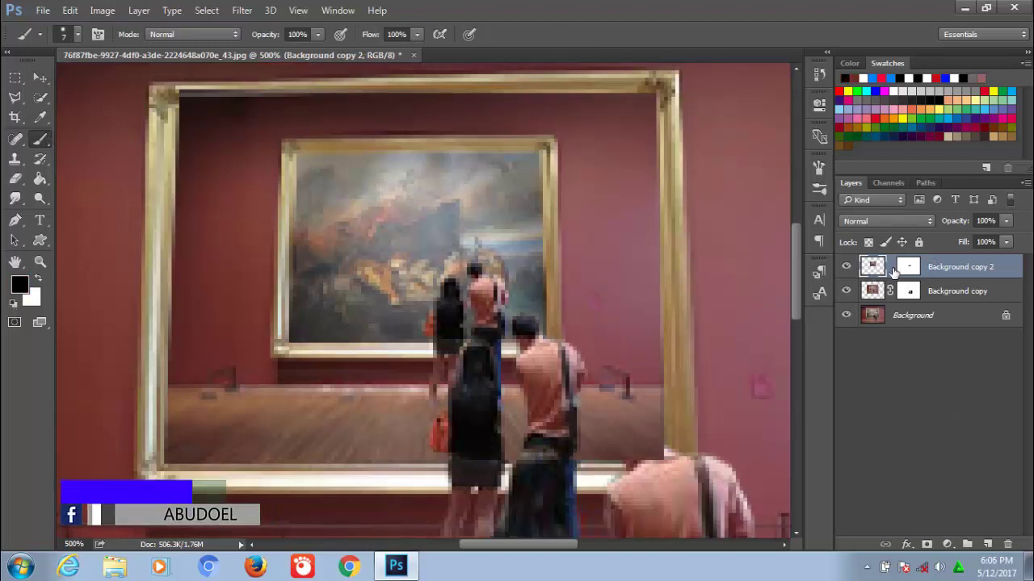
Step: Paint the mask black with a 7 px brush along the frame's left and bottom edges and over the man's head
left_click(904, 271)
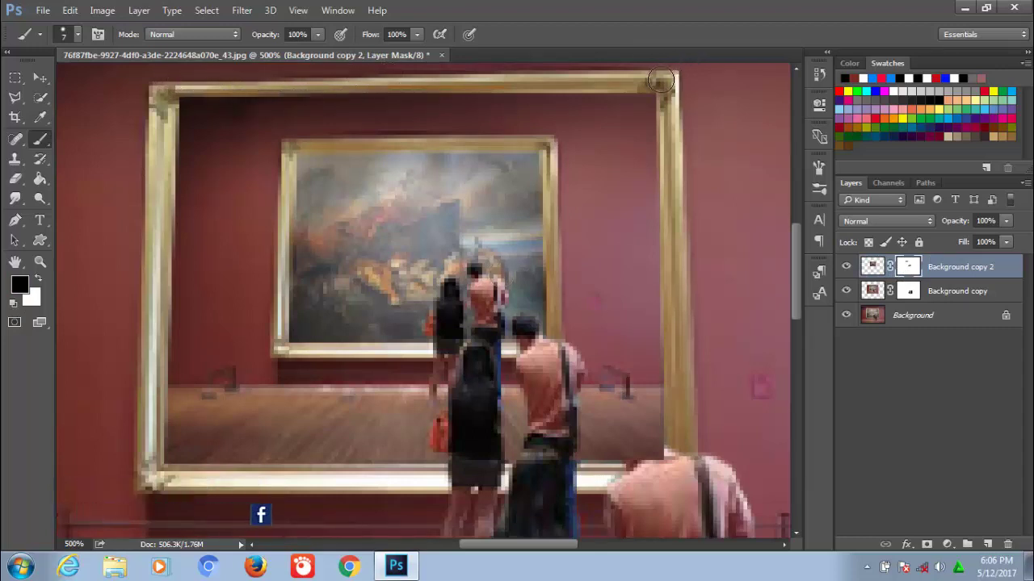
right_click(546, 85)
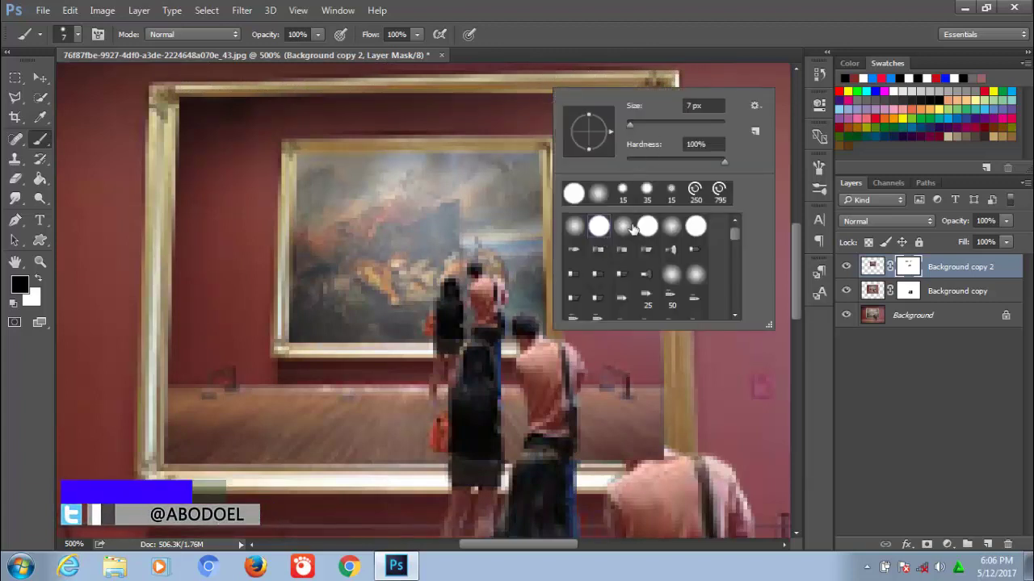
key("Escape")
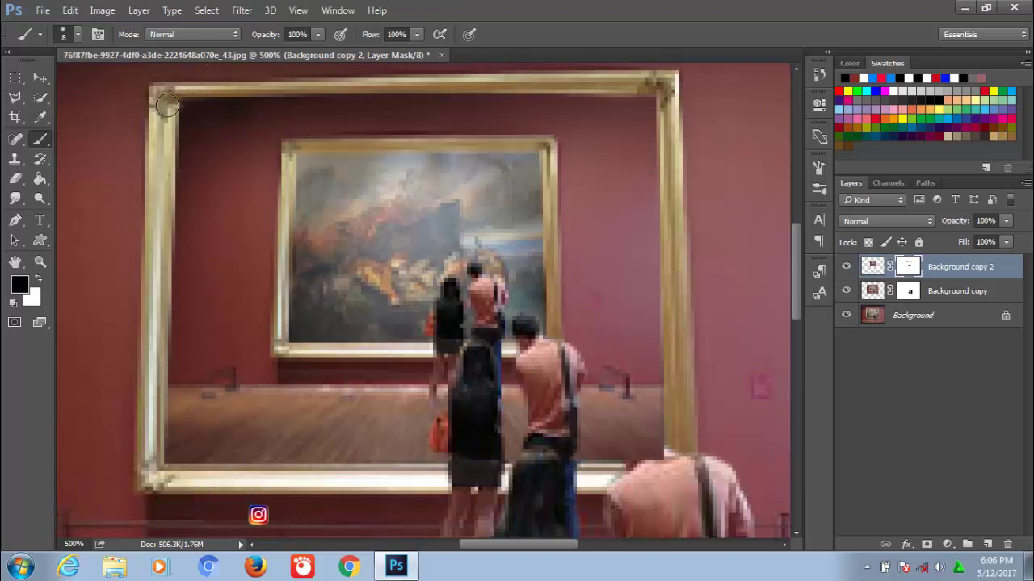
left_click_drag(165, 142, 151, 458)
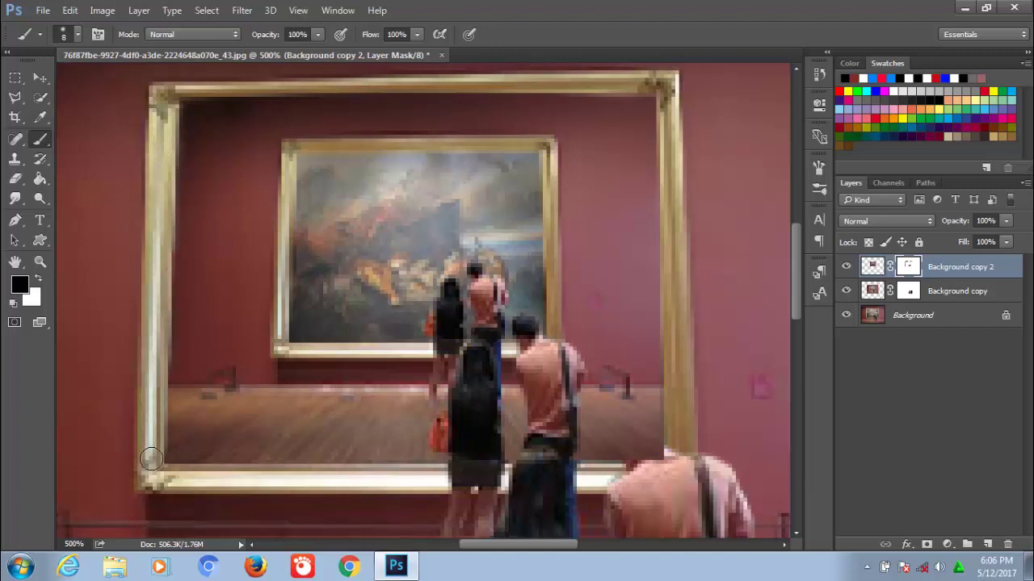
mouse_move(217, 470)
left_mouse_down()
mouse_move(163, 473)
mouse_move(237, 476)
left_mouse_up()
mouse_move(321, 472)
left_mouse_down()
mouse_move(586, 475)
mouse_move(677, 463)
left_mouse_up()
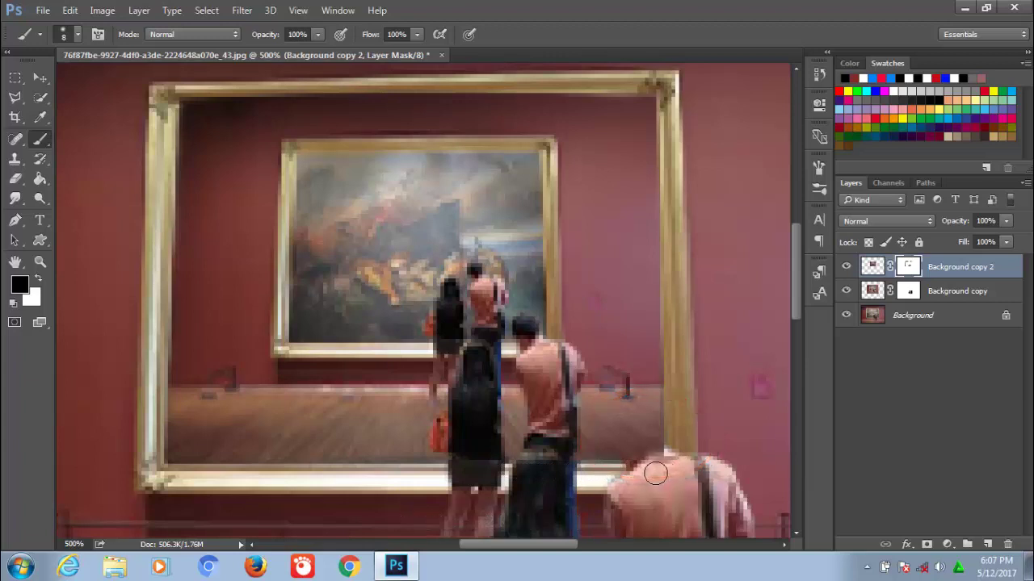
mouse_move(640, 449)
left_mouse_down()
mouse_move(634, 429)
mouse_move(638, 465)
mouse_move(628, 424)
mouse_move(648, 460)
left_mouse_up()
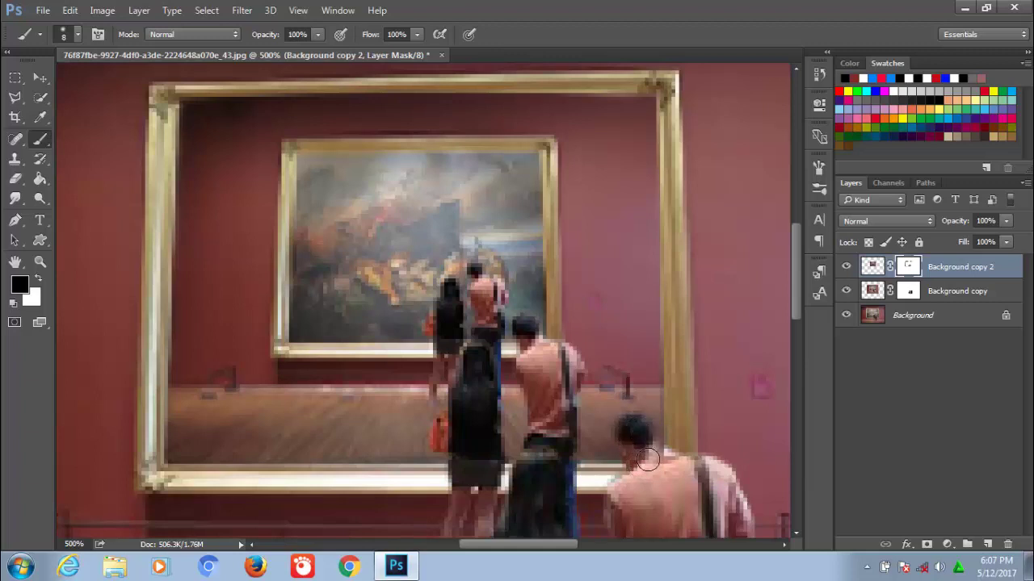
Step: At about 56% opacity, touch up the mask around the man's head and waist, then restore 100%
left_click(1005, 221)
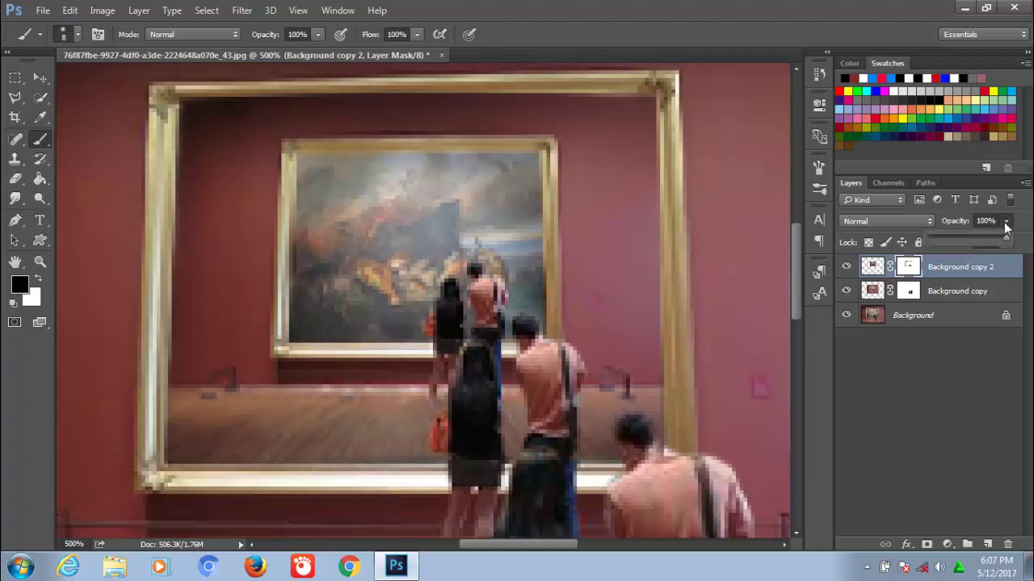
left_click_drag(1006, 240, 979, 242)
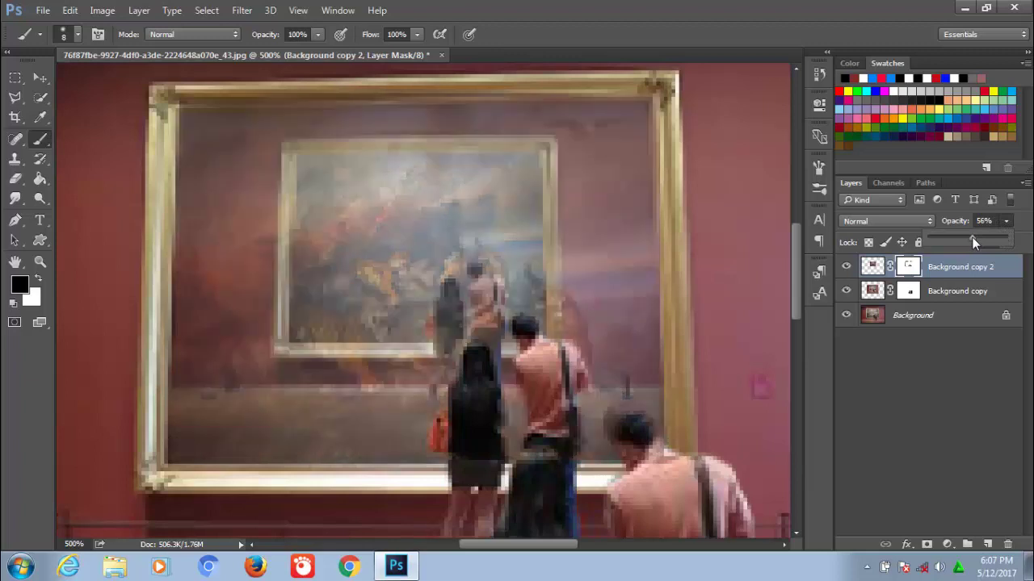
left_click(628, 428)
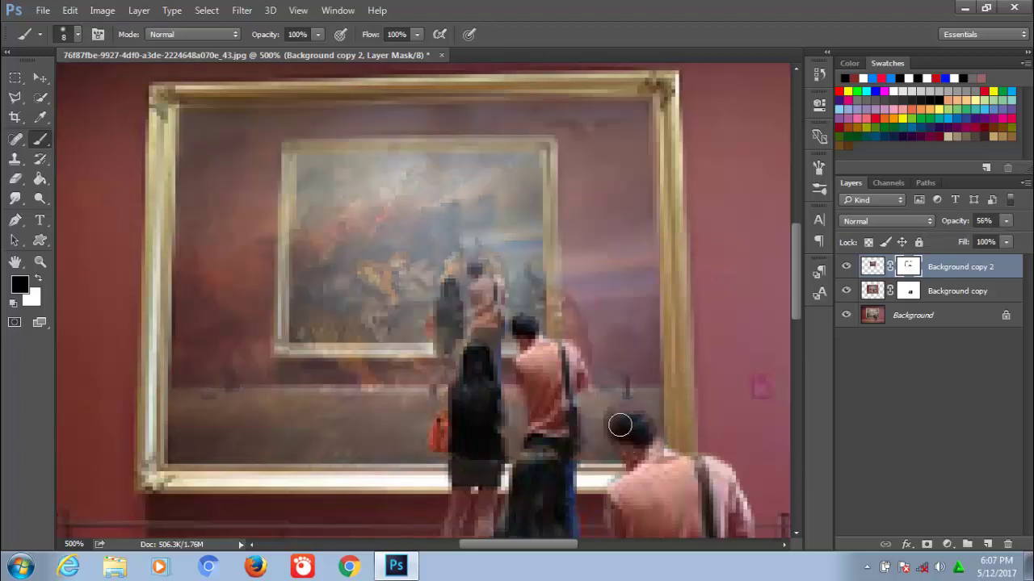
mouse_move(631, 455)
left_mouse_down()
mouse_move(649, 438)
mouse_move(628, 444)
mouse_move(635, 459)
mouse_move(641, 415)
mouse_move(623, 404)
mouse_move(637, 403)
mouse_move(630, 429)
left_mouse_up()
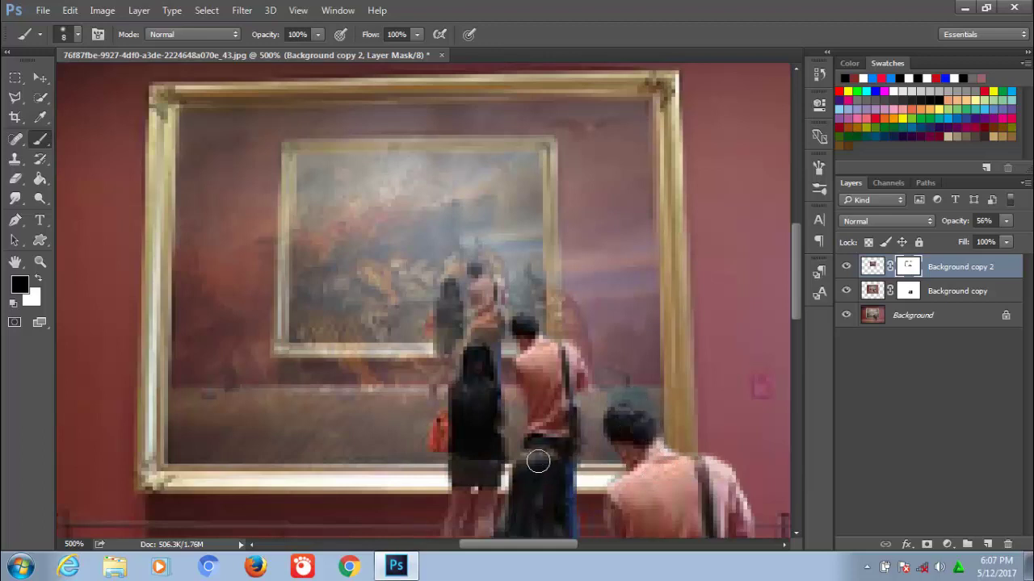
left_click_drag(552, 461, 547, 461)
left_click(1006, 221)
left_click_drag(999, 243, 1030, 240)
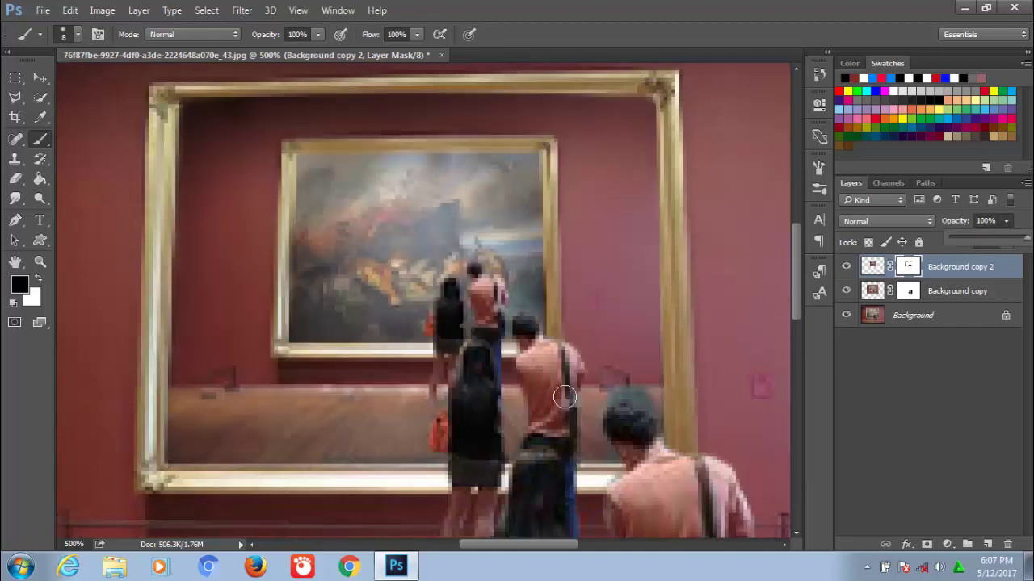
Step: Zoom out to the whole scene and re-target Background copy 2's mask with the Brush
key("v")
key("ctrl+0")
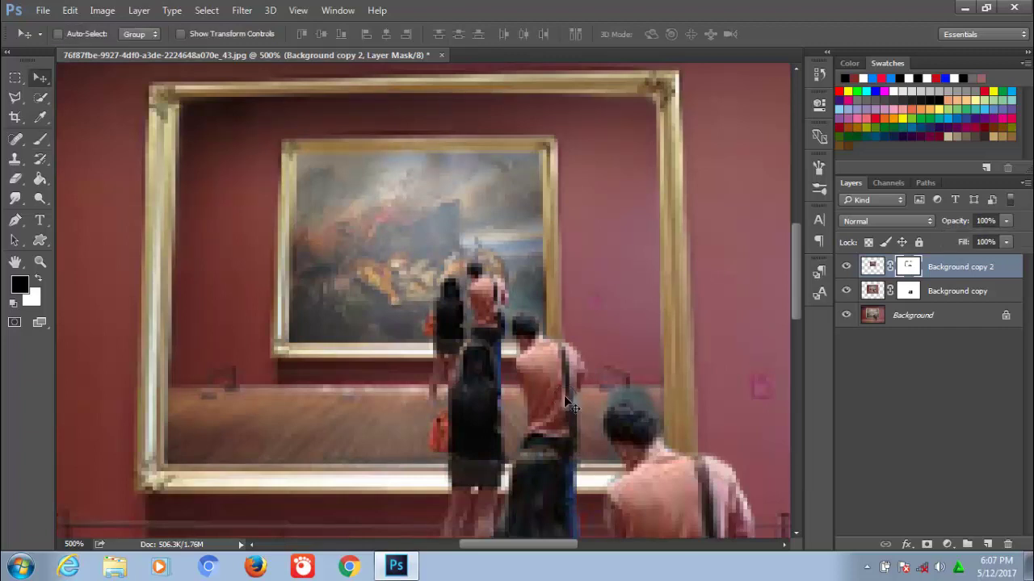
left_click_drag(564, 395, 565, 402)
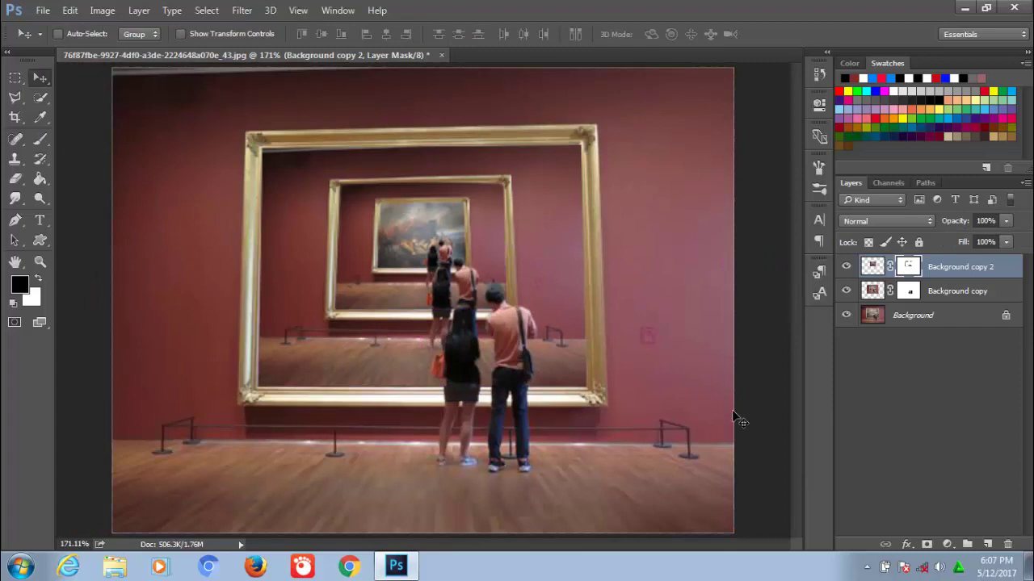
left_click(929, 418)
left_click(908, 269)
left_click(40, 139)
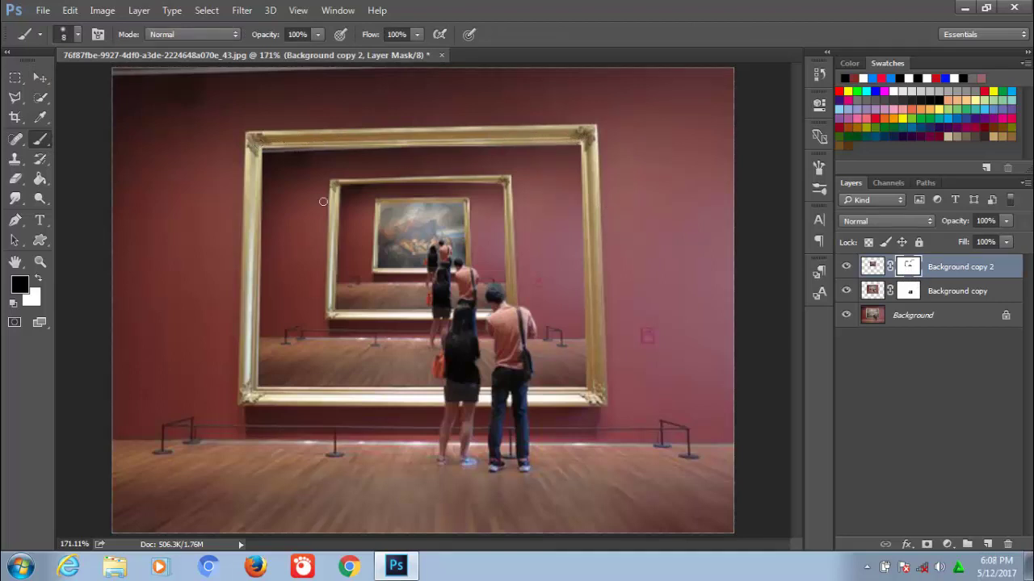
Step: Re-check Background copy 2's transform, then stretch Background copy to 101.61% height
left_click(864, 266)
key("ctrl+t")
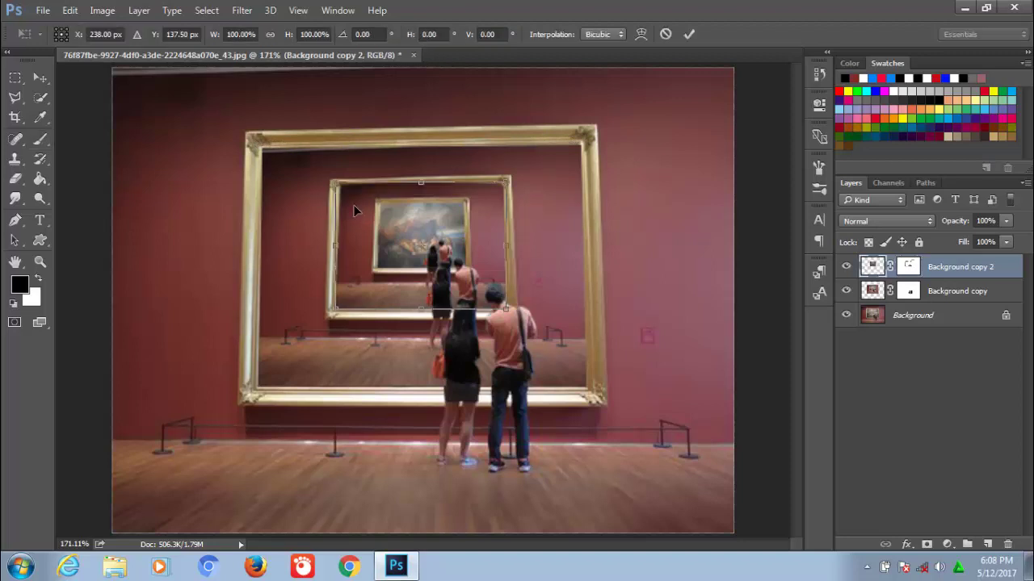
key("Return")
left_click(873, 292)
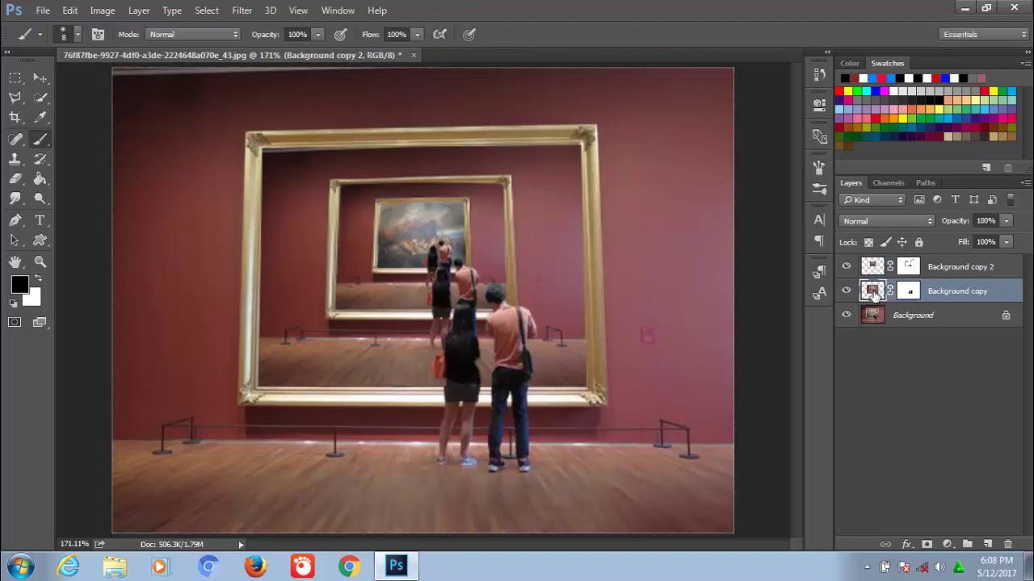
key("ctrl+t")
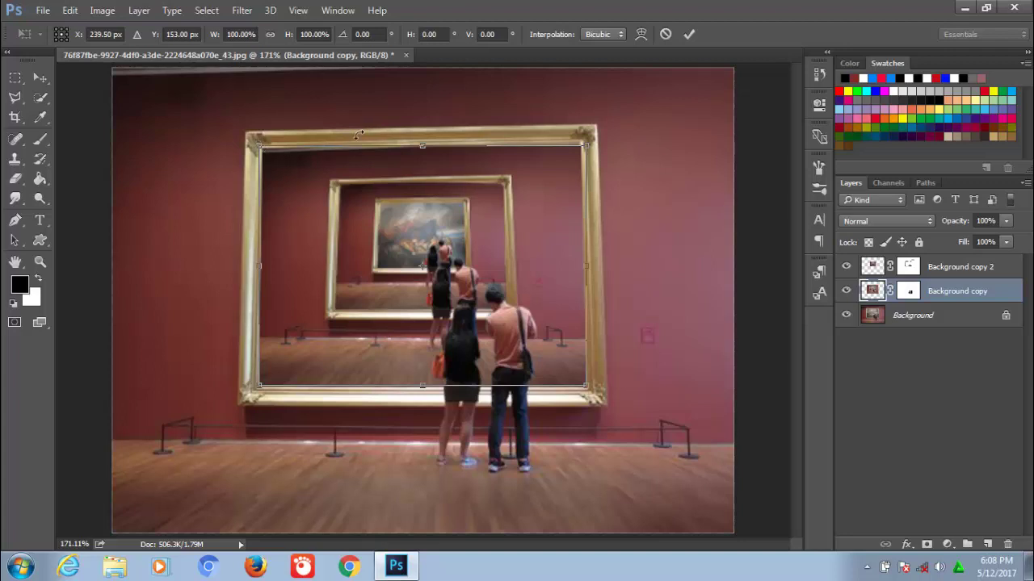
key("Return")
key("b")
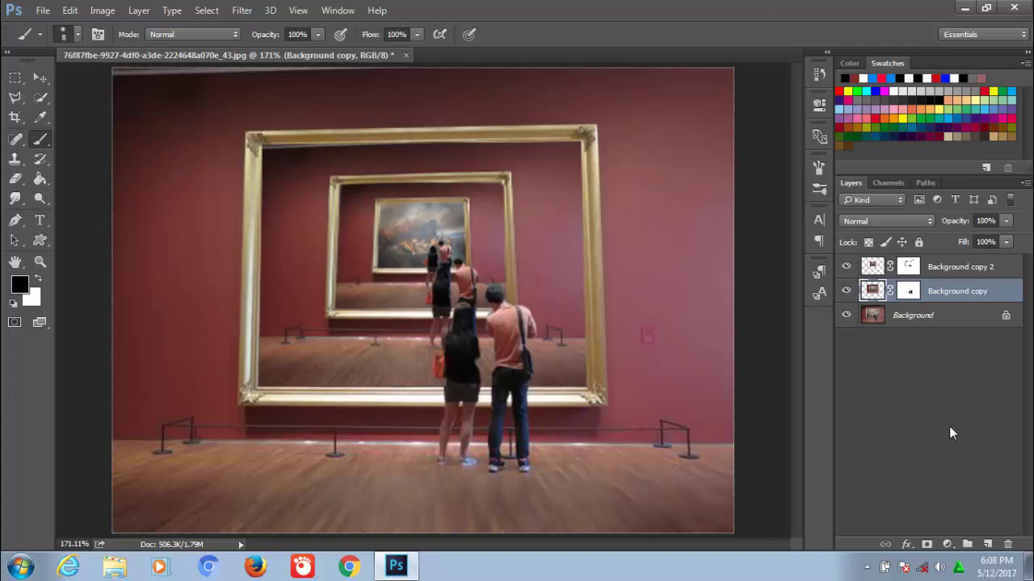
Step: Add a Color Lookup adjustment layer using the Fuji F125 Kodak 2393 (by Adobe).cube 3DLUT
left_click(955, 269)
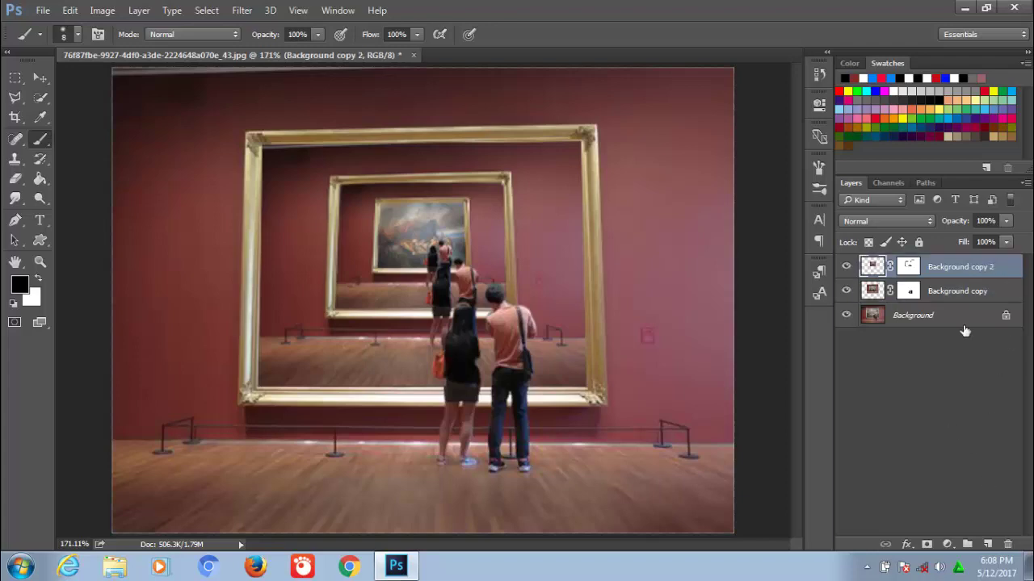
left_click(946, 544)
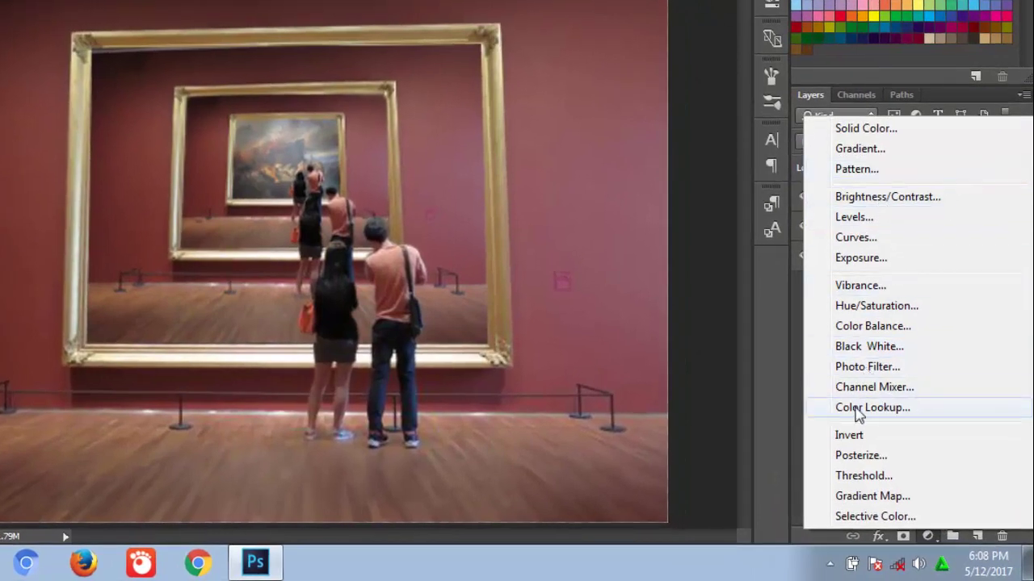
left_click(854, 407)
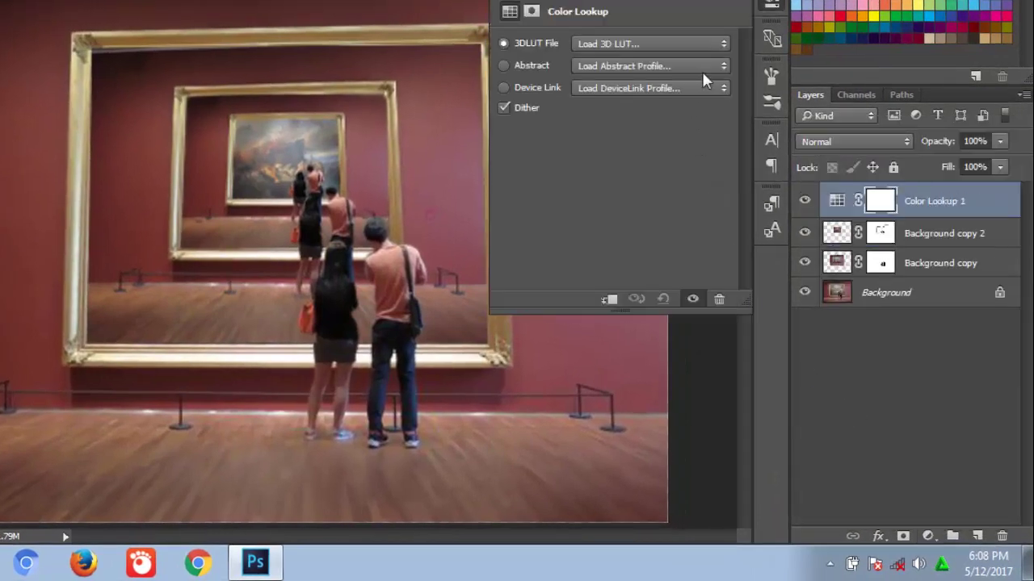
left_click(716, 43)
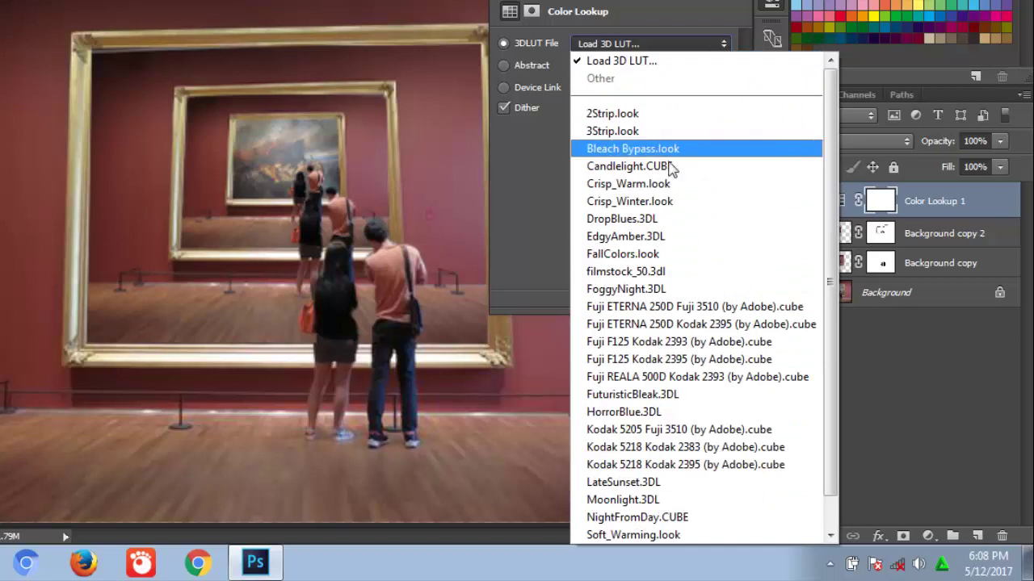
left_click(661, 359)
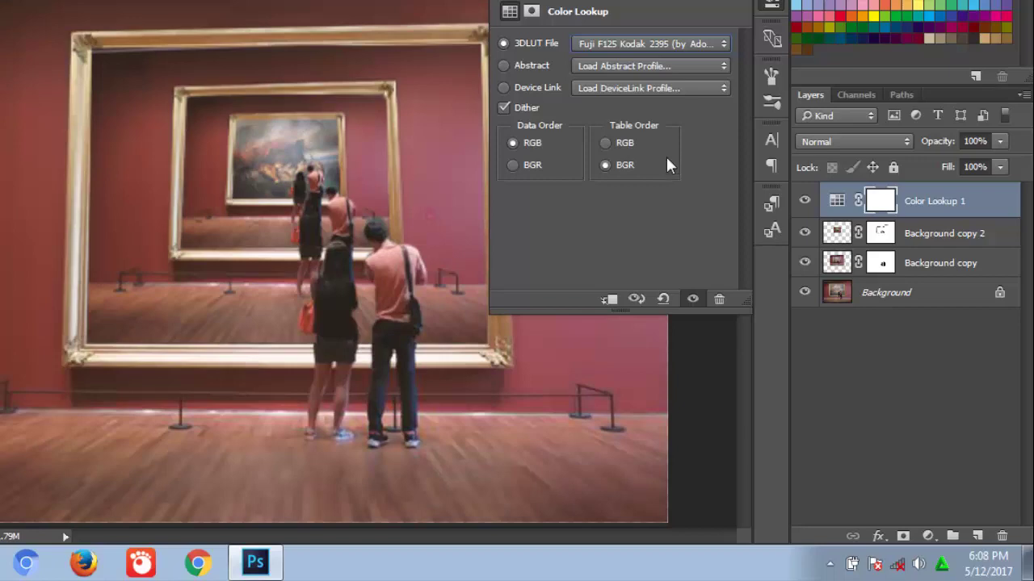
left_click(721, 44)
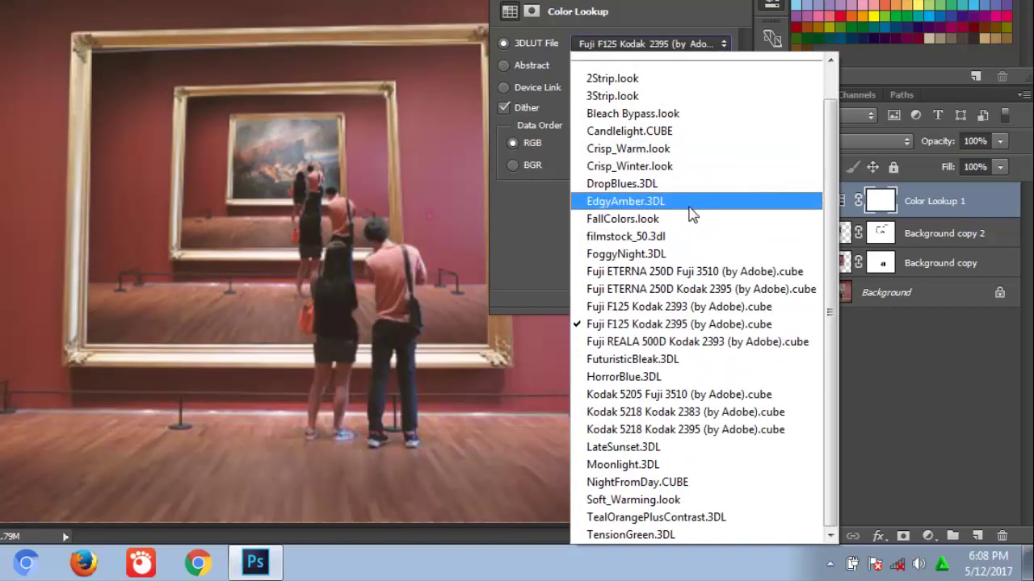
left_click(667, 306)
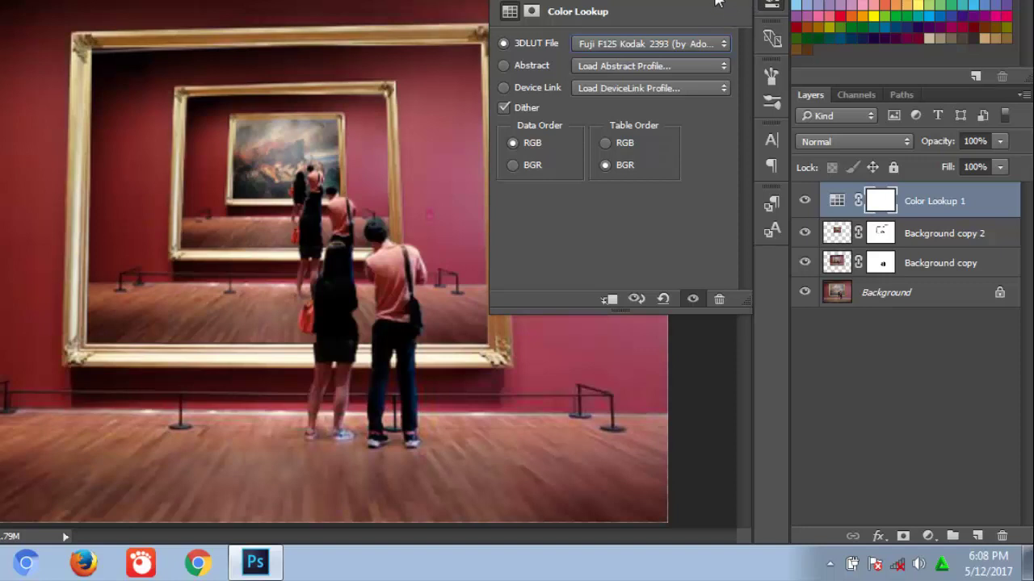
left_click(717, 3)
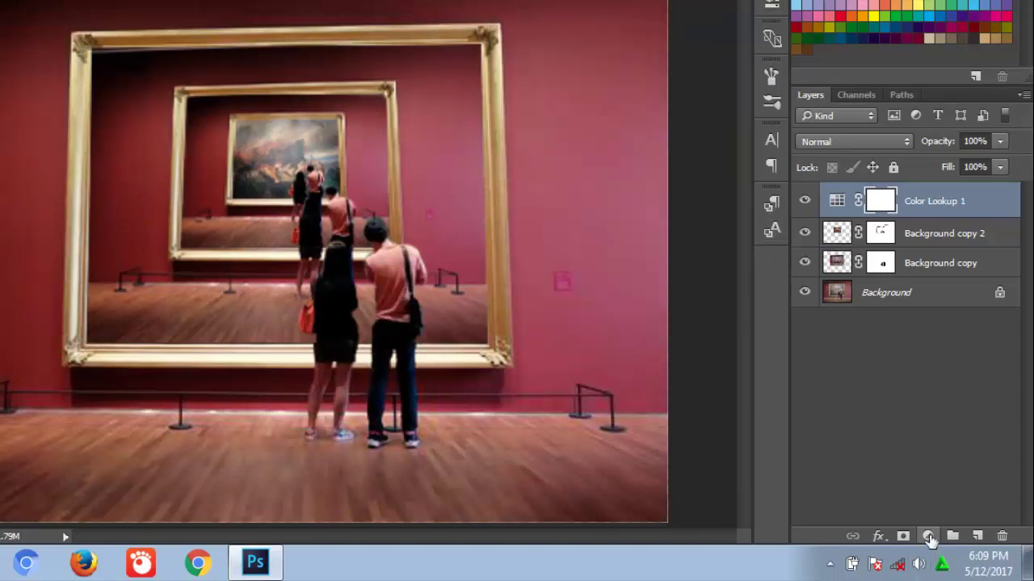
Step: Add a Vibrance adjustment layer with Saturation nudged to +6
left_click(927, 537)
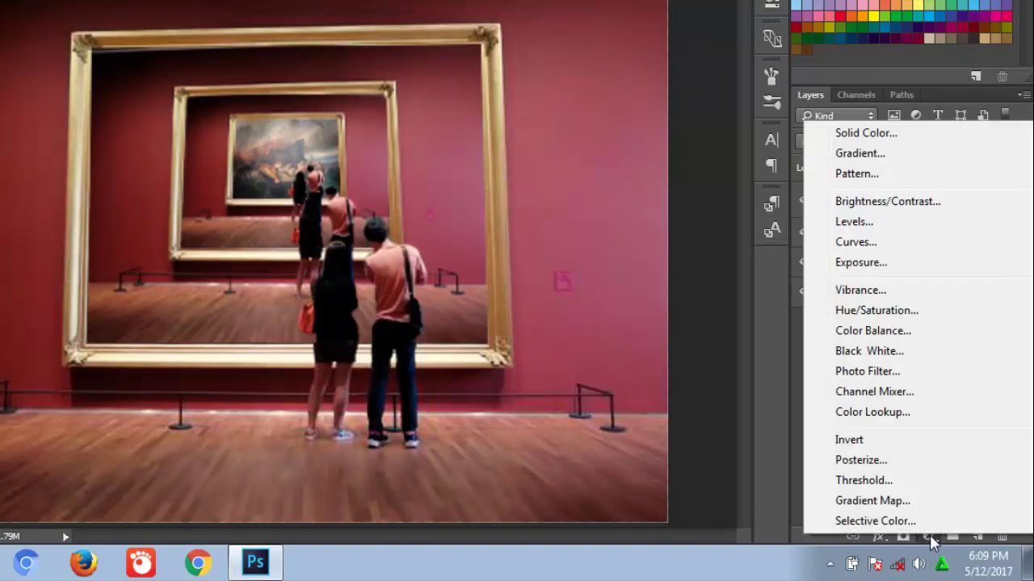
left_click(888, 290)
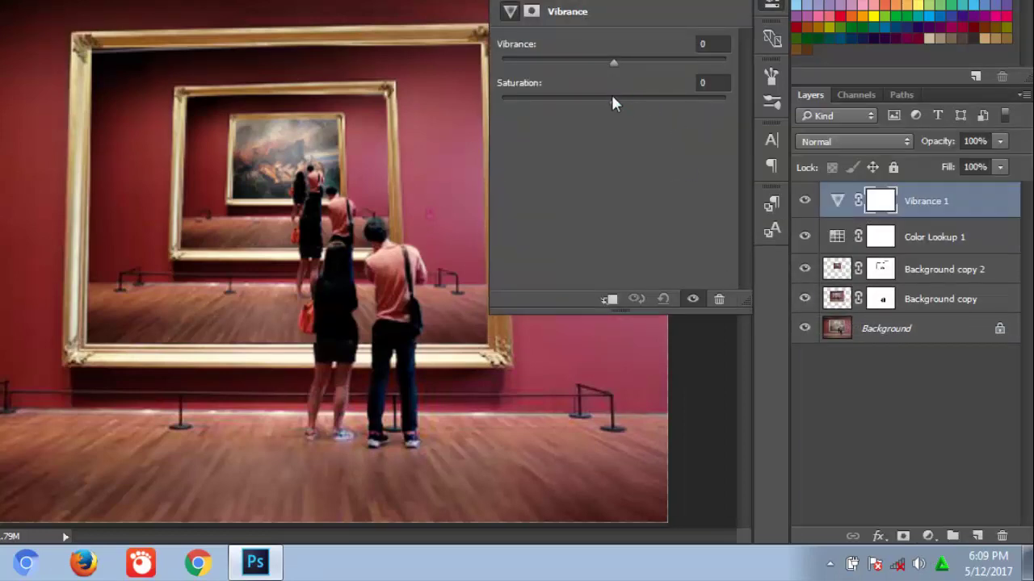
mouse_move(611, 98)
left_mouse_down()
mouse_move(562, 97)
mouse_move(641, 98)
mouse_move(618, 98)
left_mouse_up()
mouse_move(619, 100)
left_mouse_down()
mouse_move(630, 100)
mouse_move(616, 101)
left_mouse_up()
left_click(771, 4)
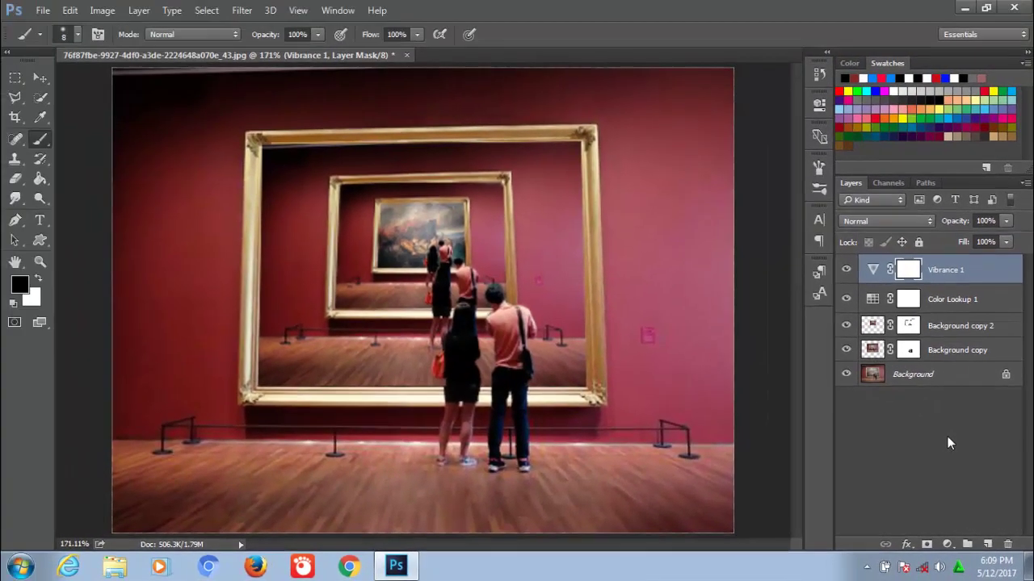
left_click(948, 443)
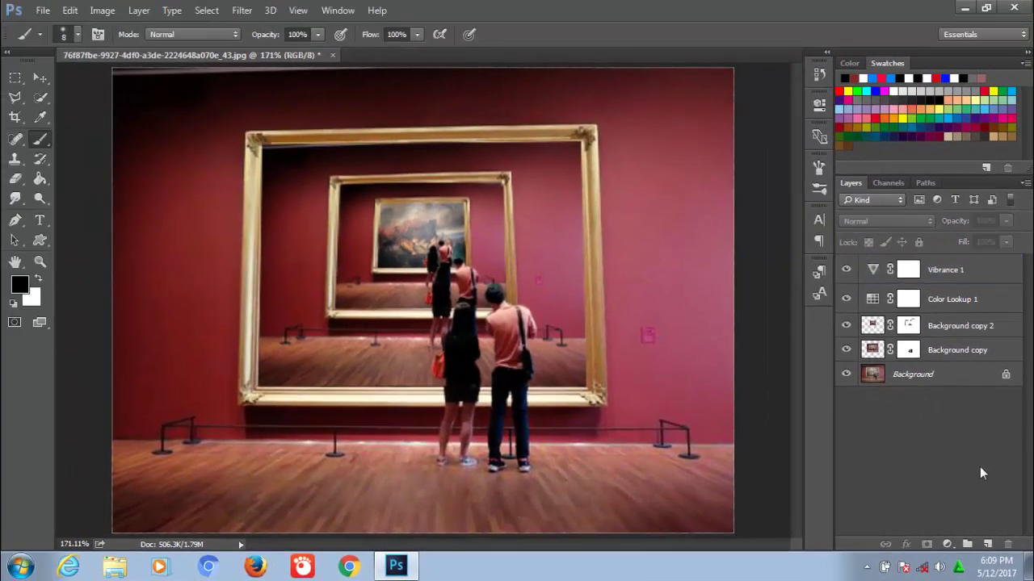